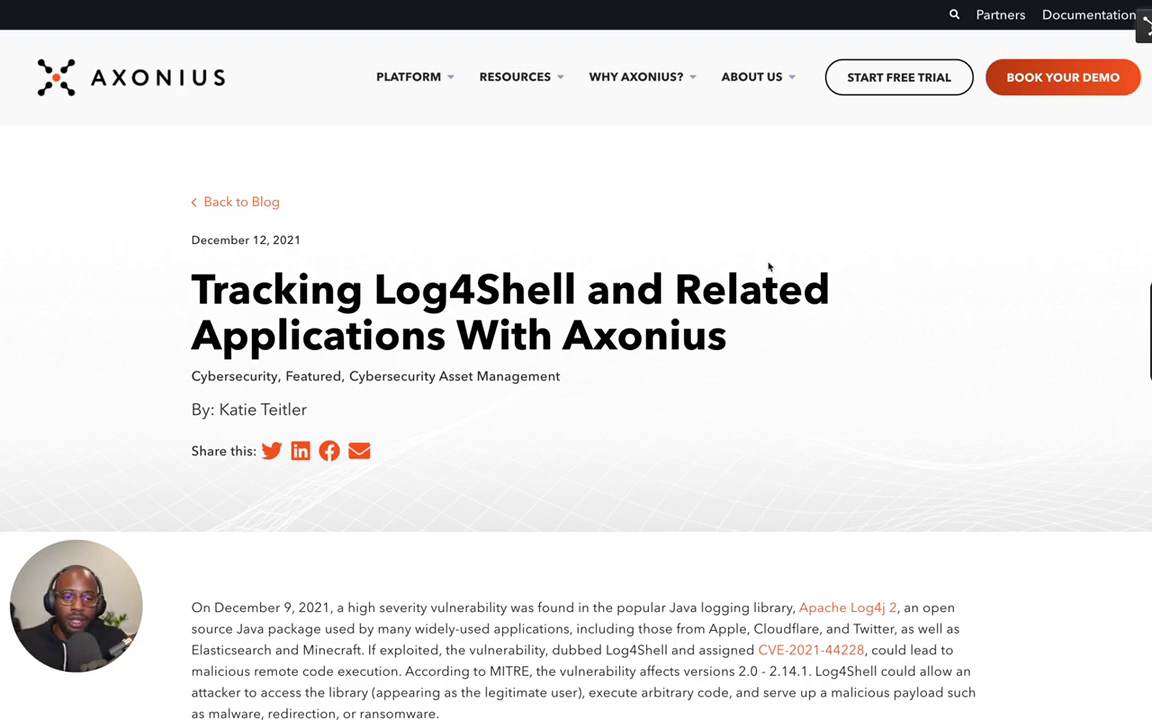
Scroll the Log4j blog post down to the 'Tracking Log4j 2 With Axonius' section
scroll(769, 265, "down", 5)
scroll(769, 265, "down", 2)
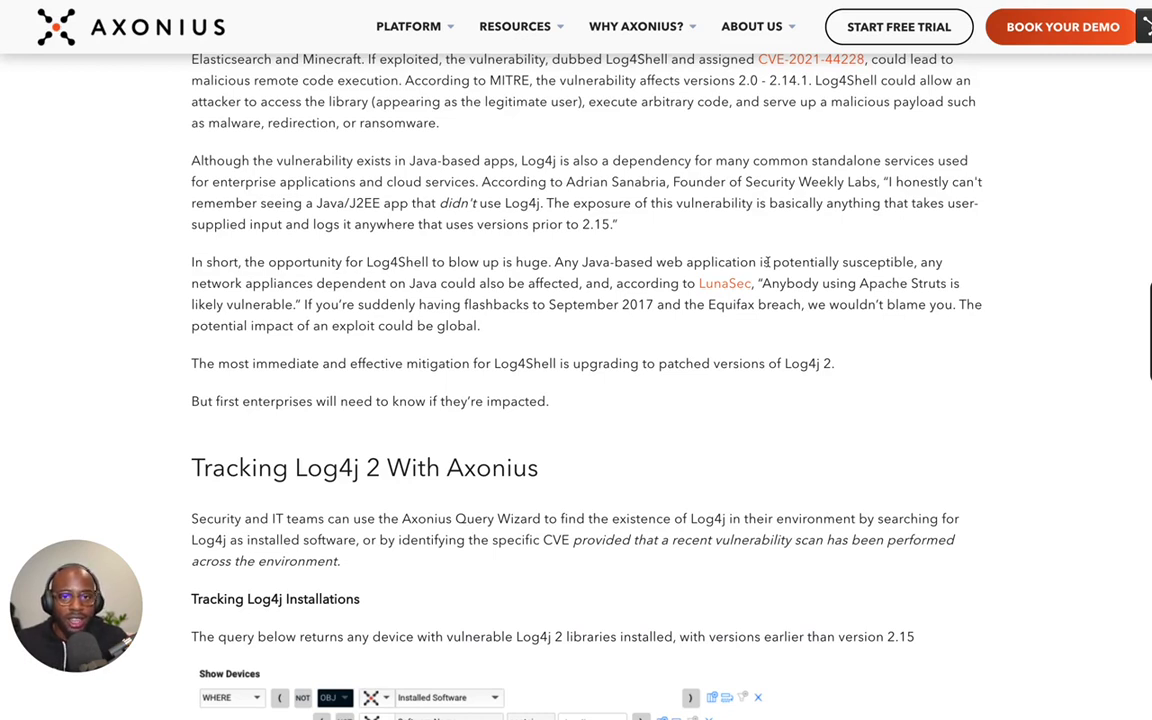
scroll(209, 168, "down", 1)
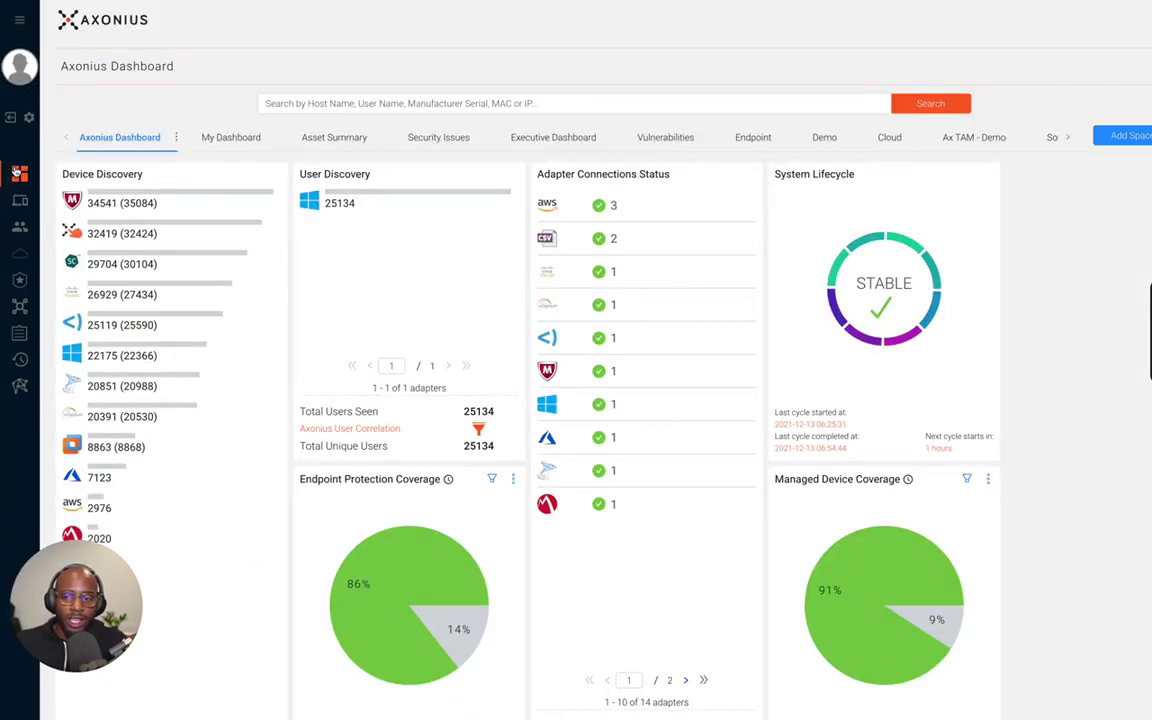
In Devices, start a Query Wizard complex-field condition on Installed Software: Software Name
left_click(20, 199)
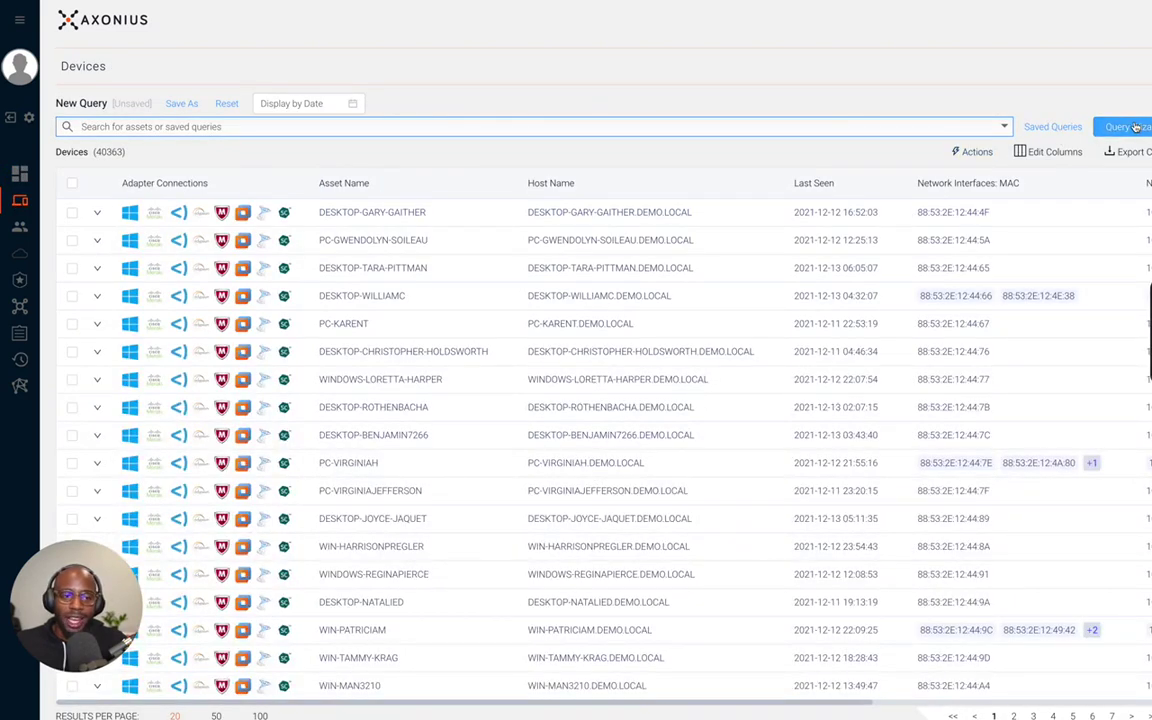
left_click(1135, 127)
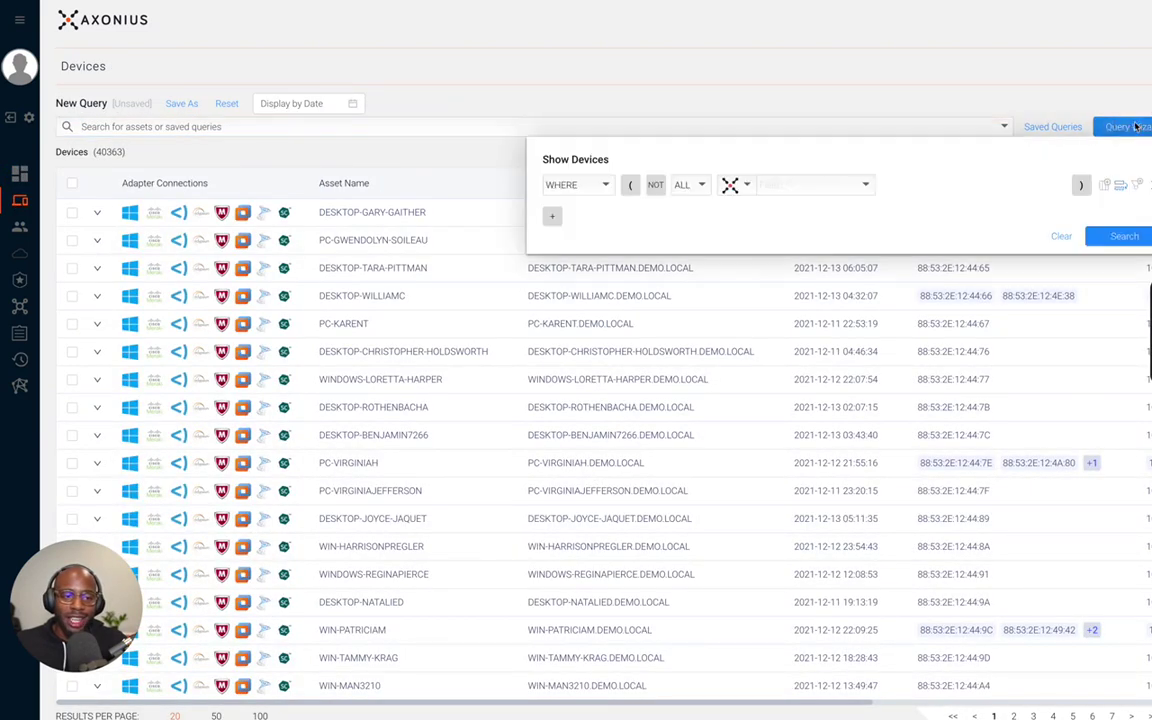
left_click(702, 189)
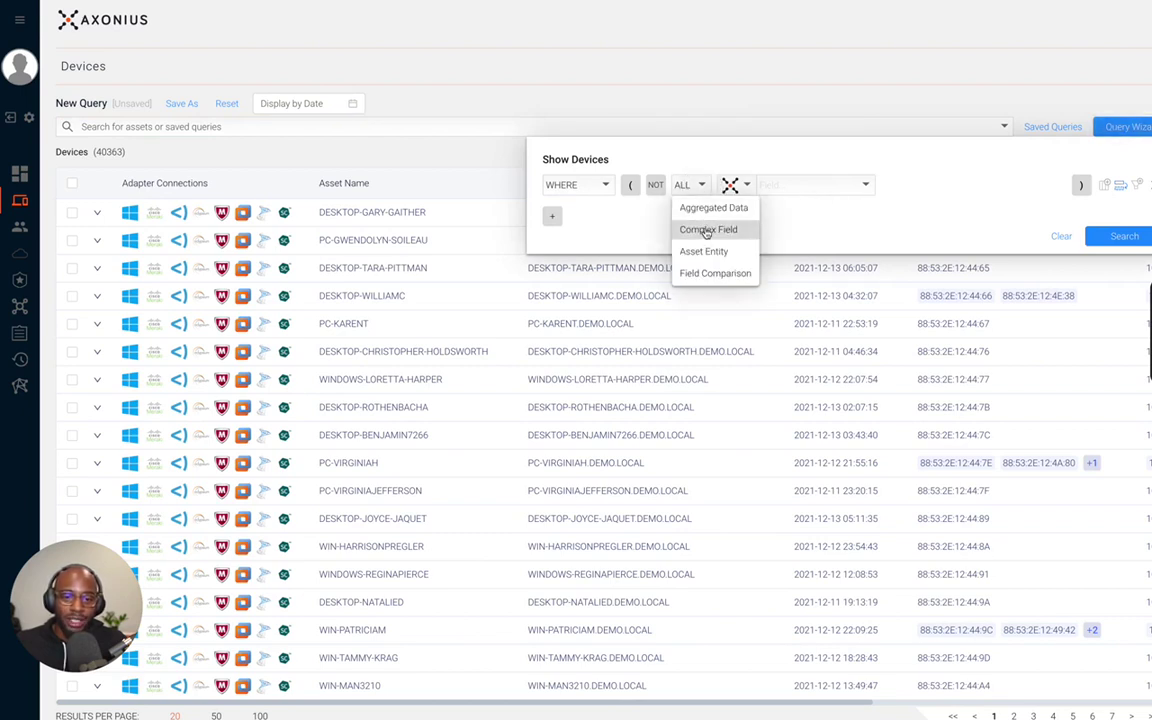
left_click(707, 230)
left_click(794, 184)
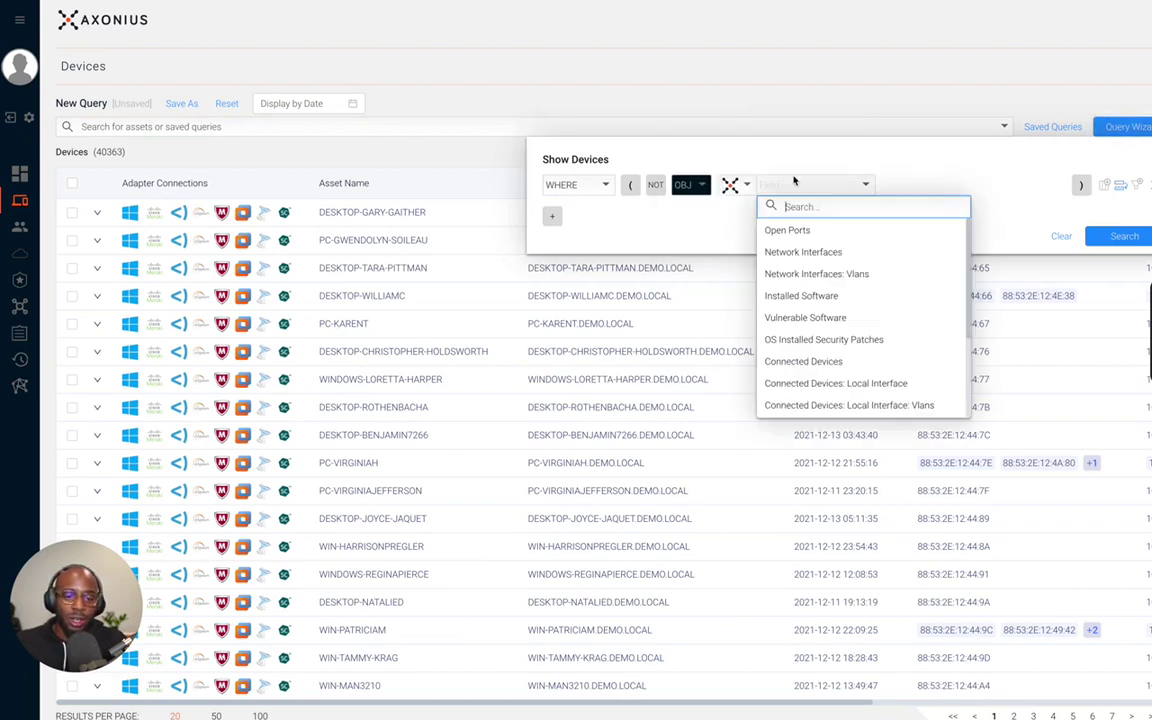
left_click(806, 294)
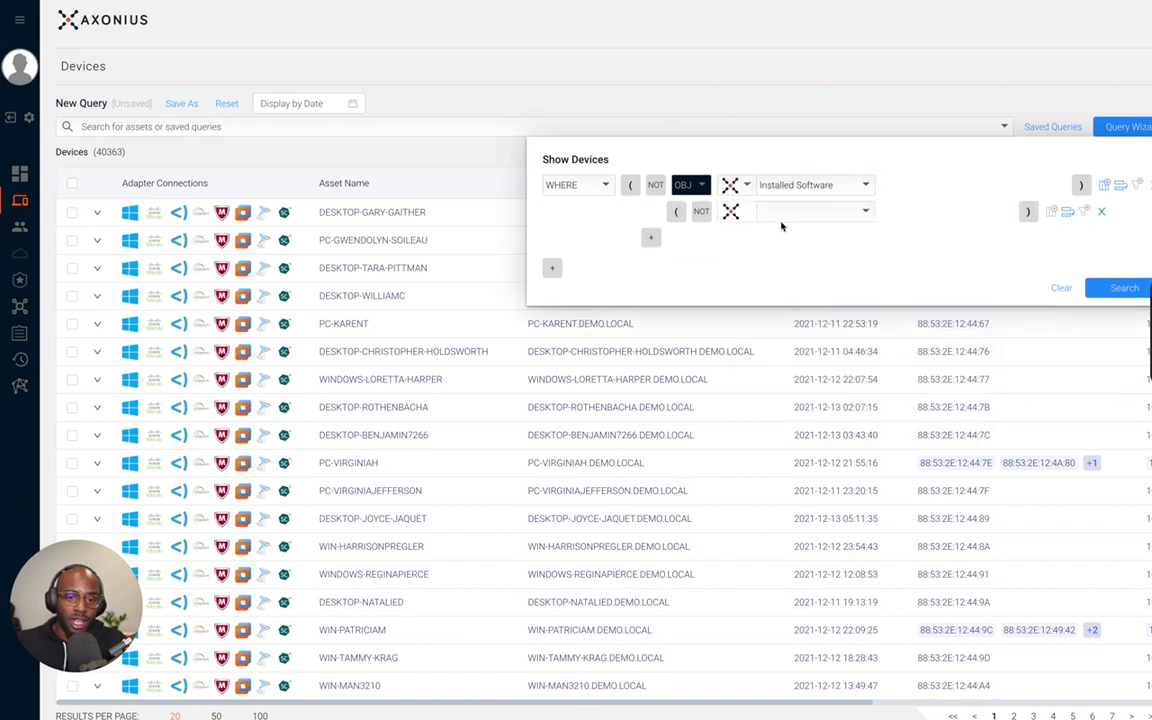
left_click(779, 215)
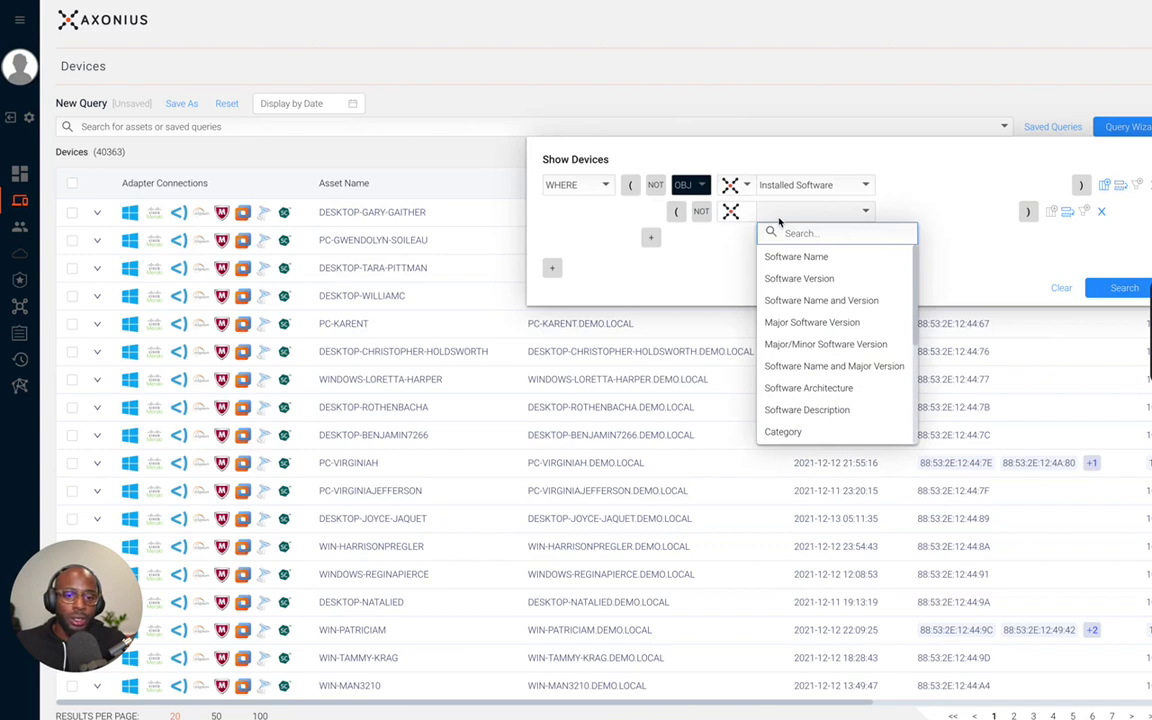
left_click(778, 256)
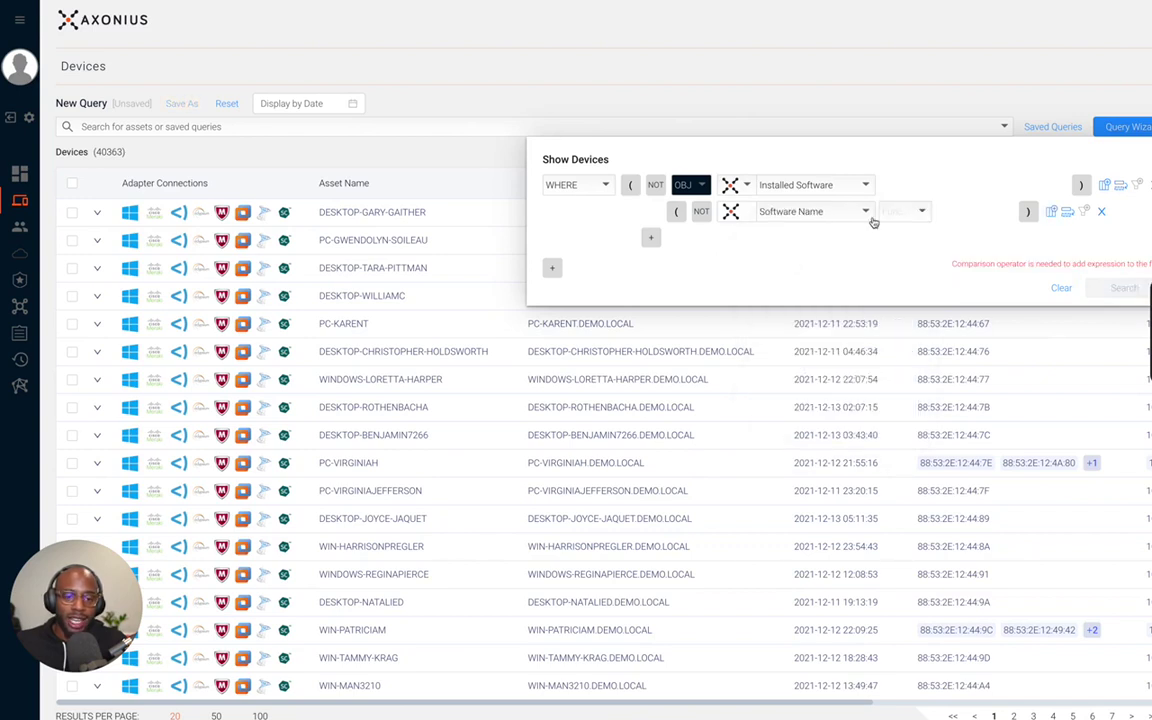
left_click(890, 216)
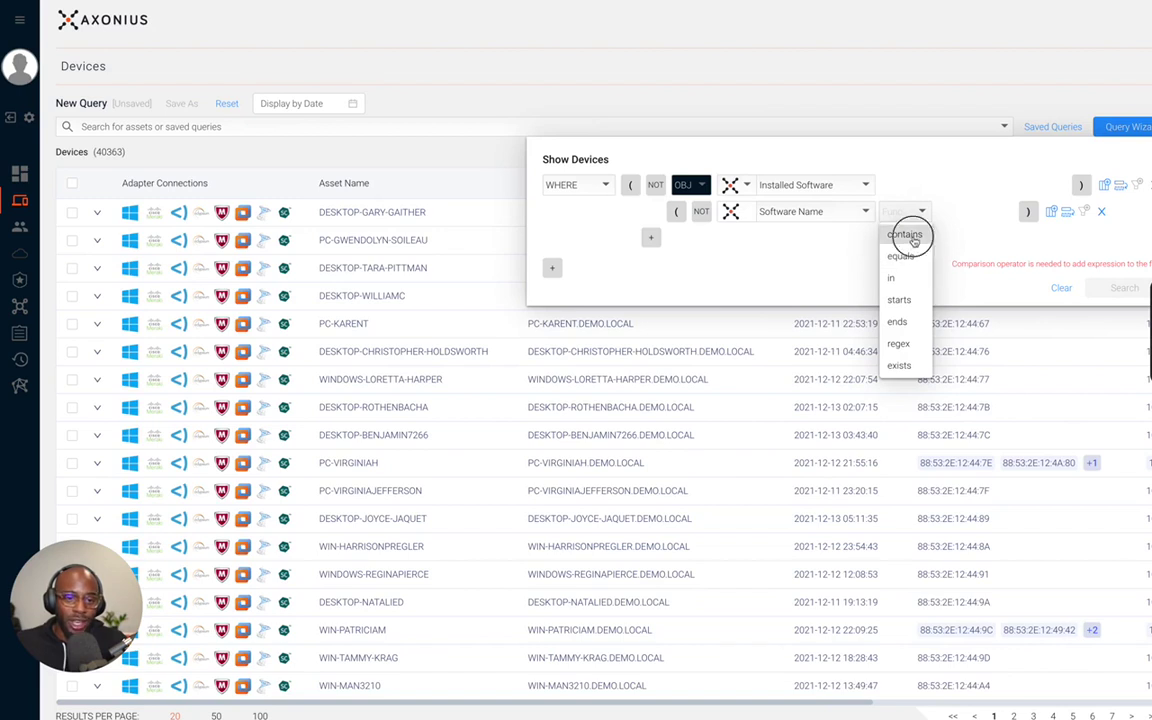
Match Software Name containing 'log4' AND Software Version earlier than 2.15, adding a new condition row
left_click(905, 234)
type("log4")
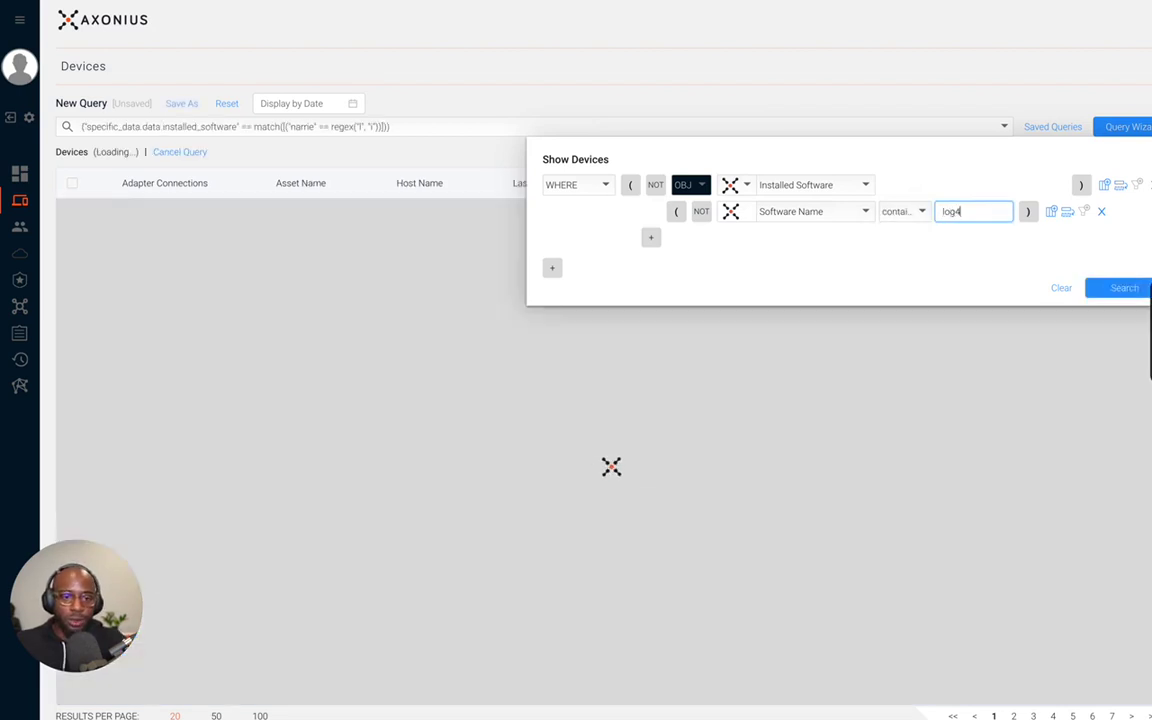
left_click(650, 239)
left_click(805, 240)
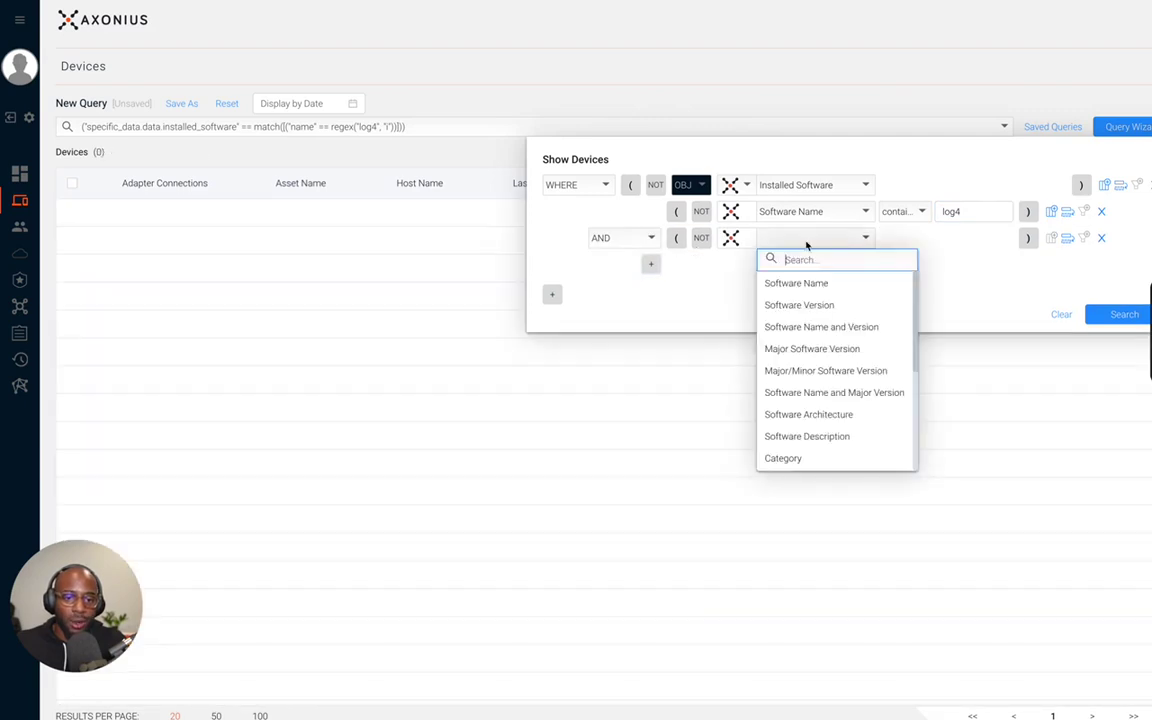
left_click(813, 306)
left_click(902, 242)
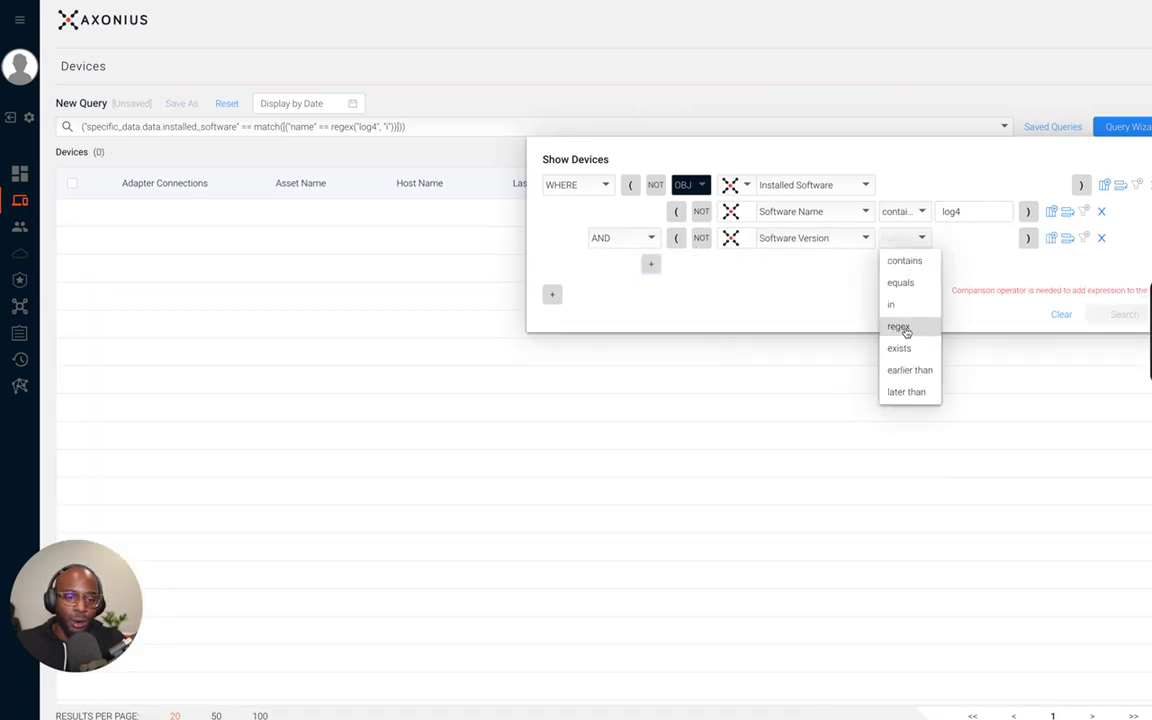
left_click(912, 370)
left_click(951, 238)
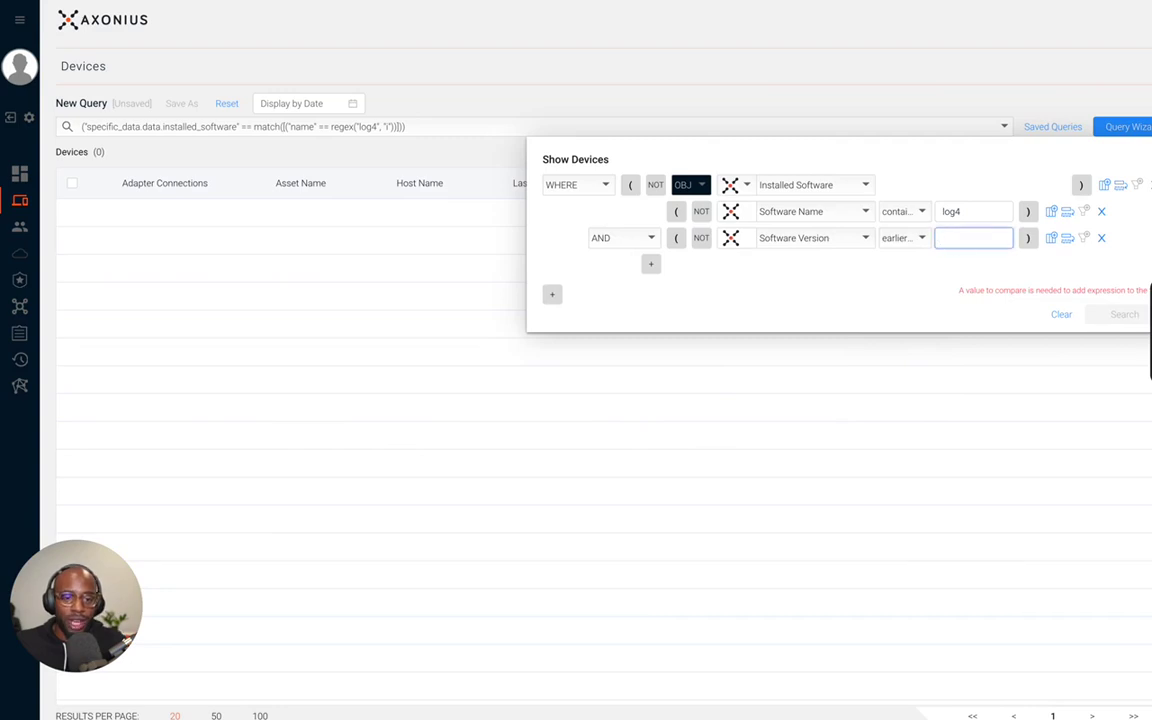
type("2.15")
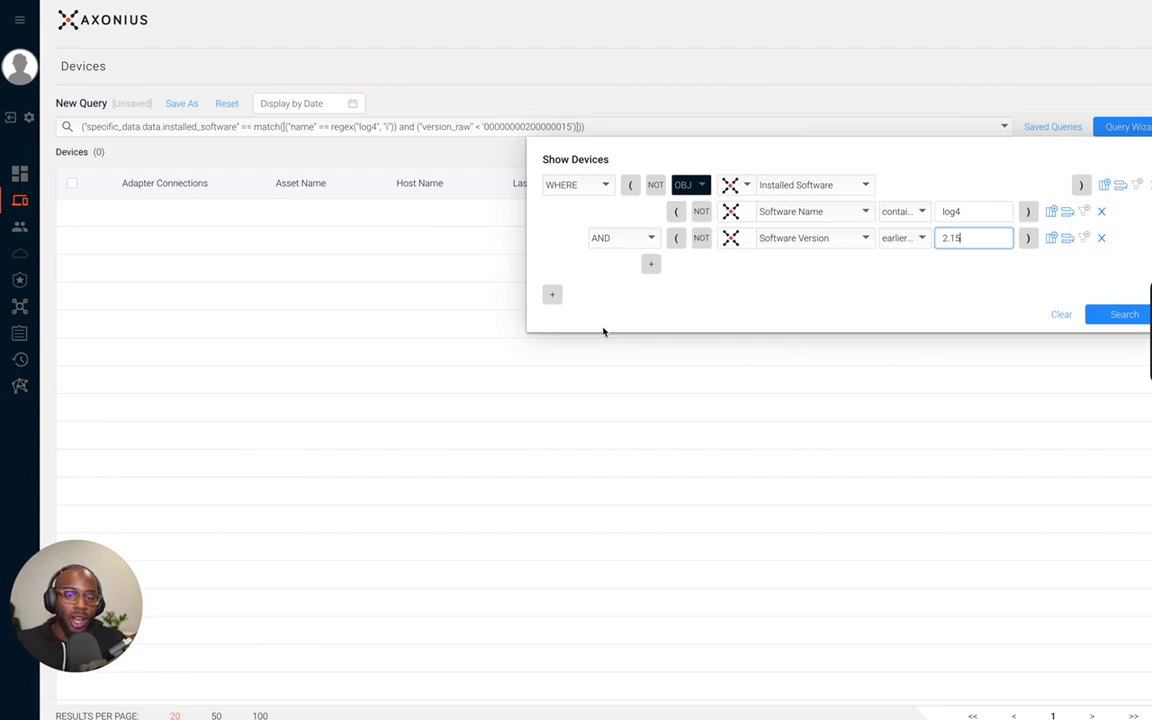
left_click(552, 294)
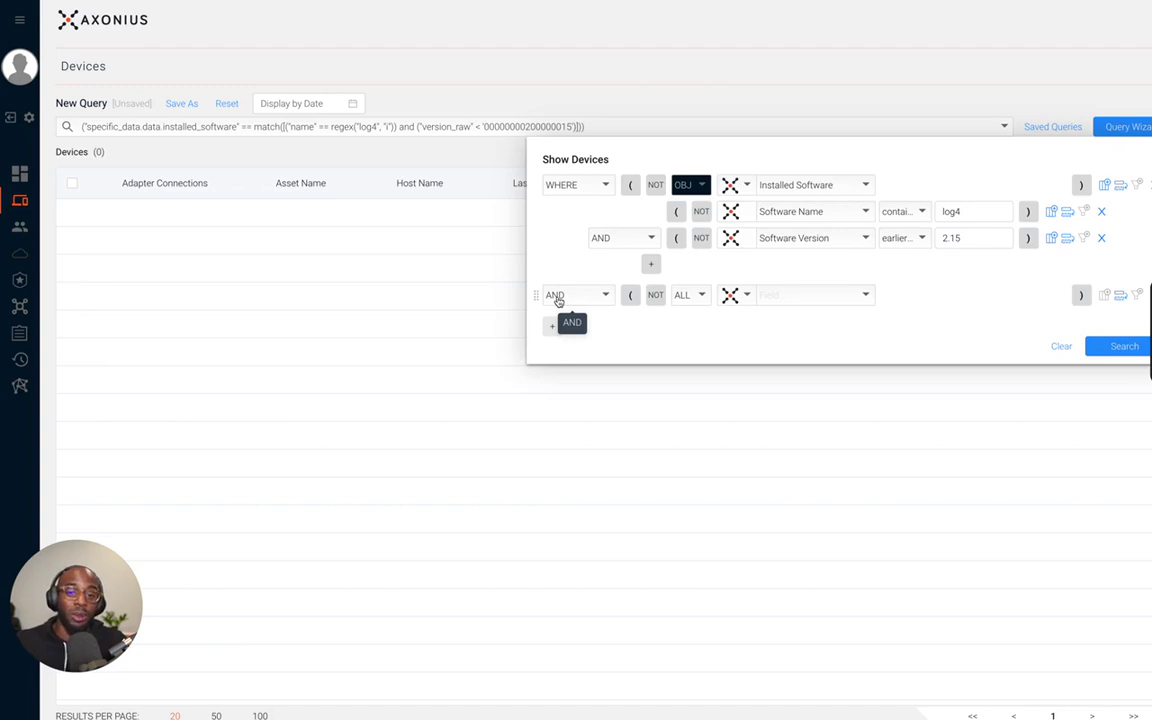
Add an OR condition where Vulnerable Software: CVE ID equals CVE-2021-44228
left_click(557, 298)
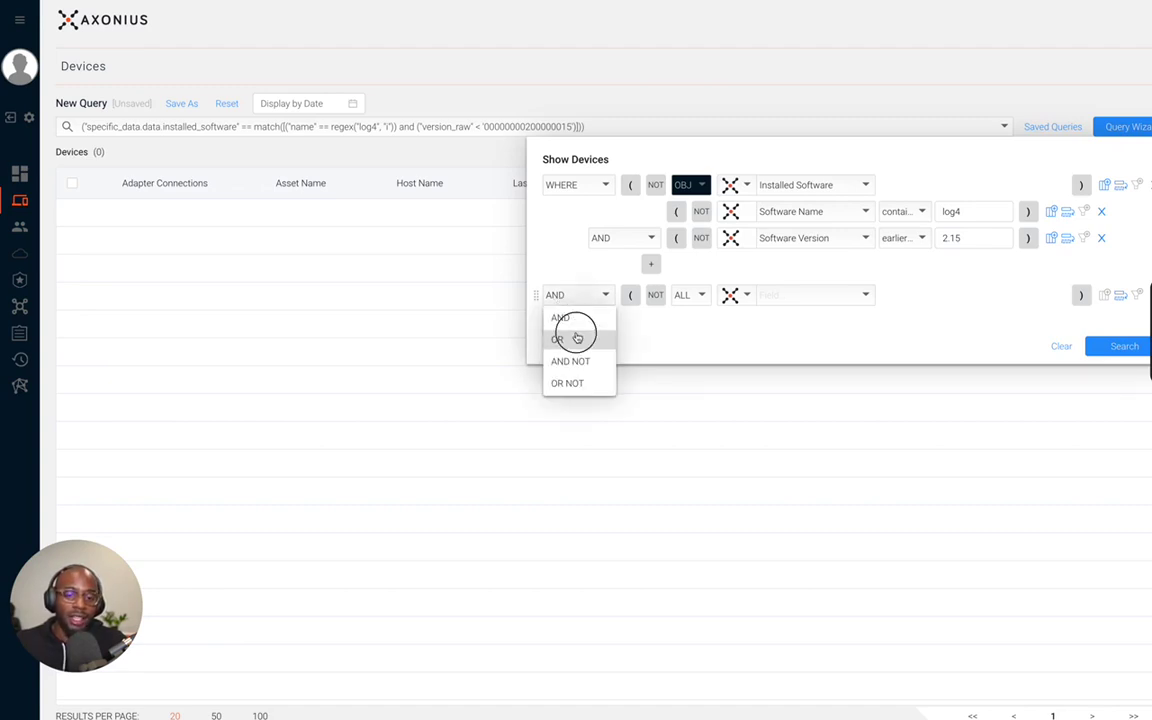
left_click(577, 338)
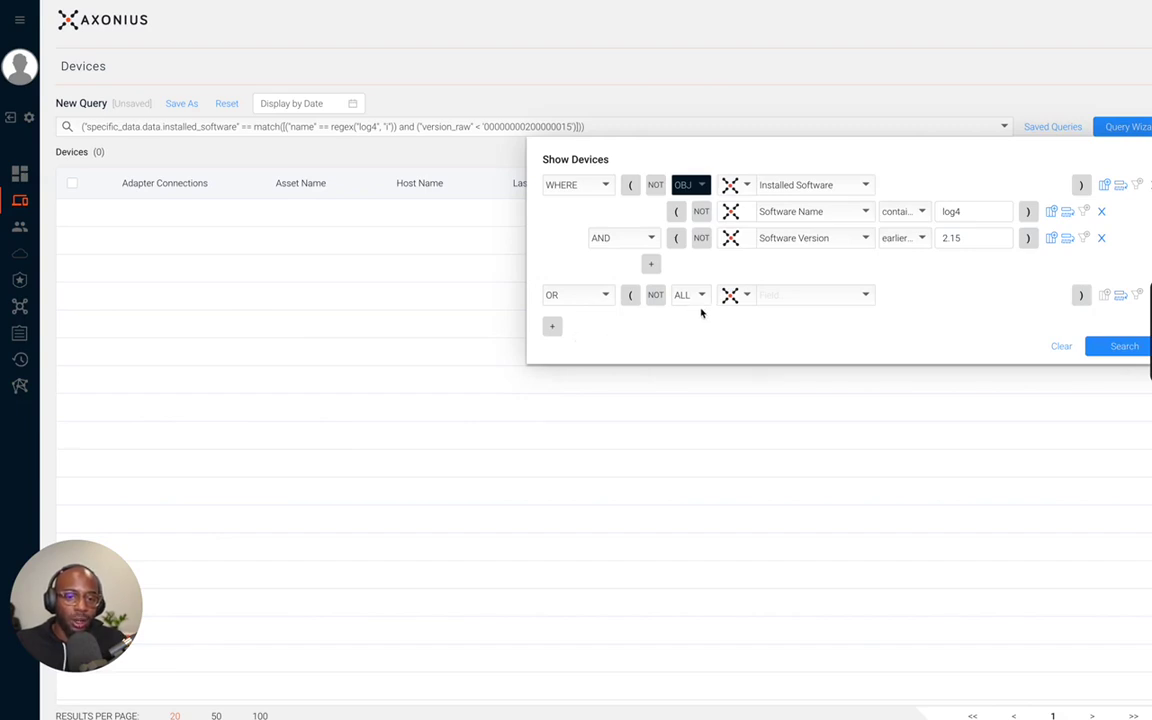
left_click(777, 296)
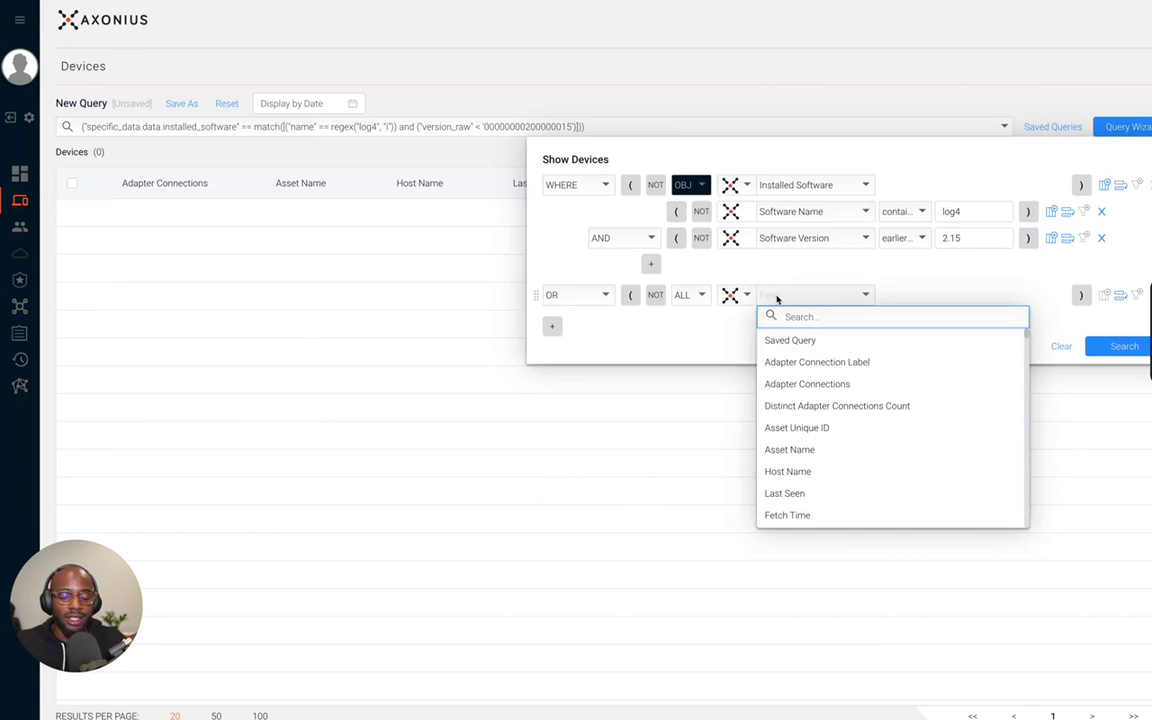
type("cve")
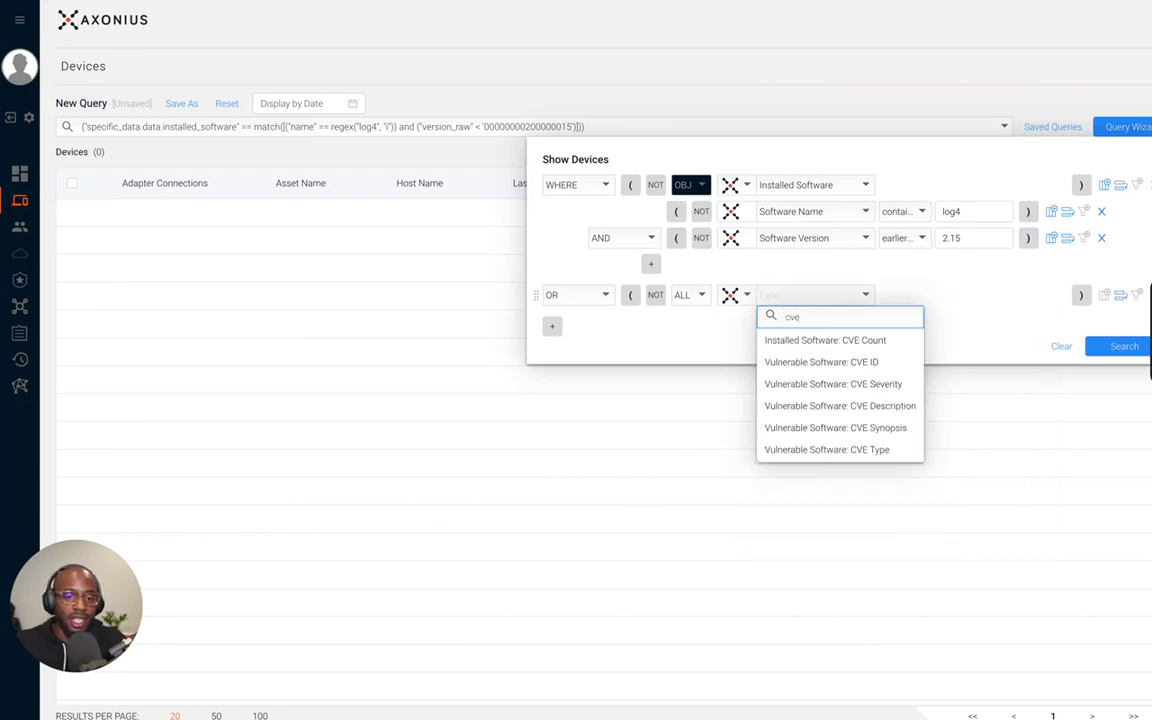
left_click(806, 361)
left_click(910, 295)
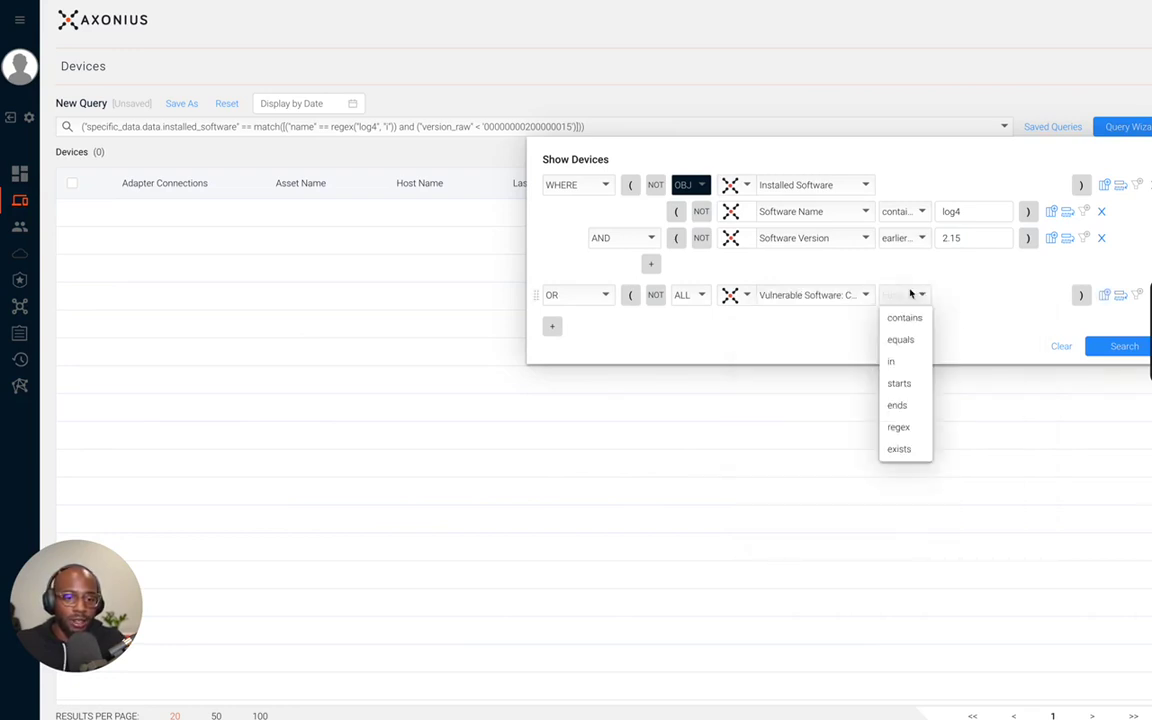
left_click(906, 340)
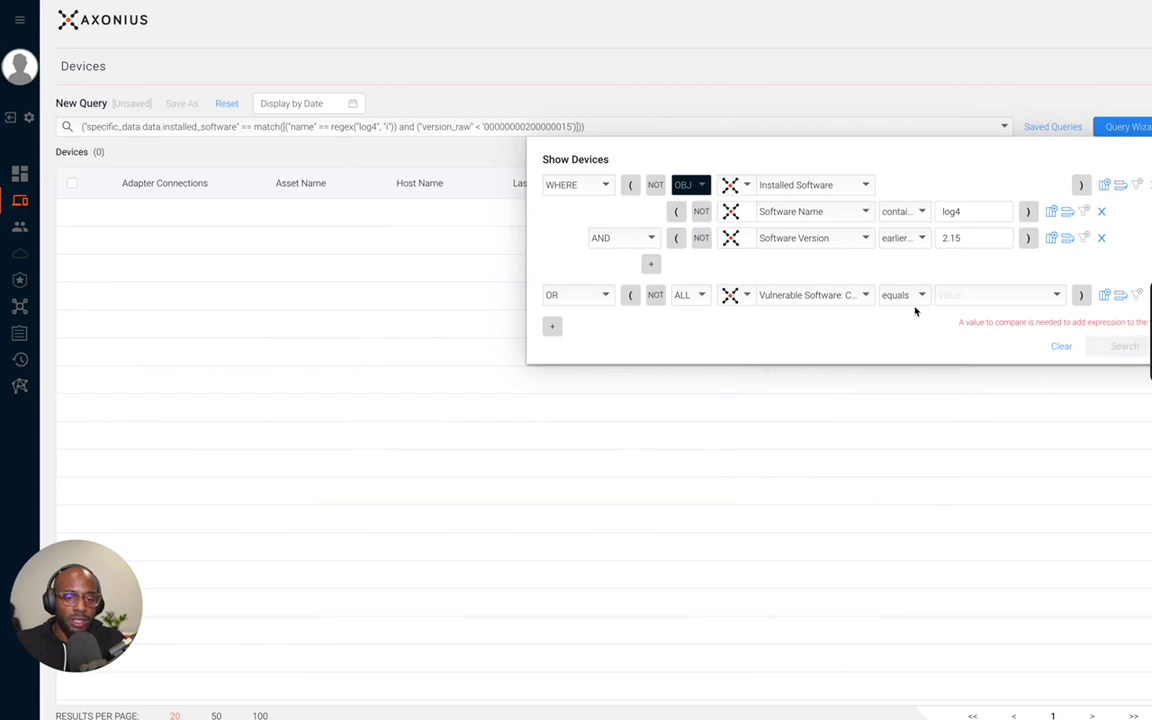
left_click(960, 296)
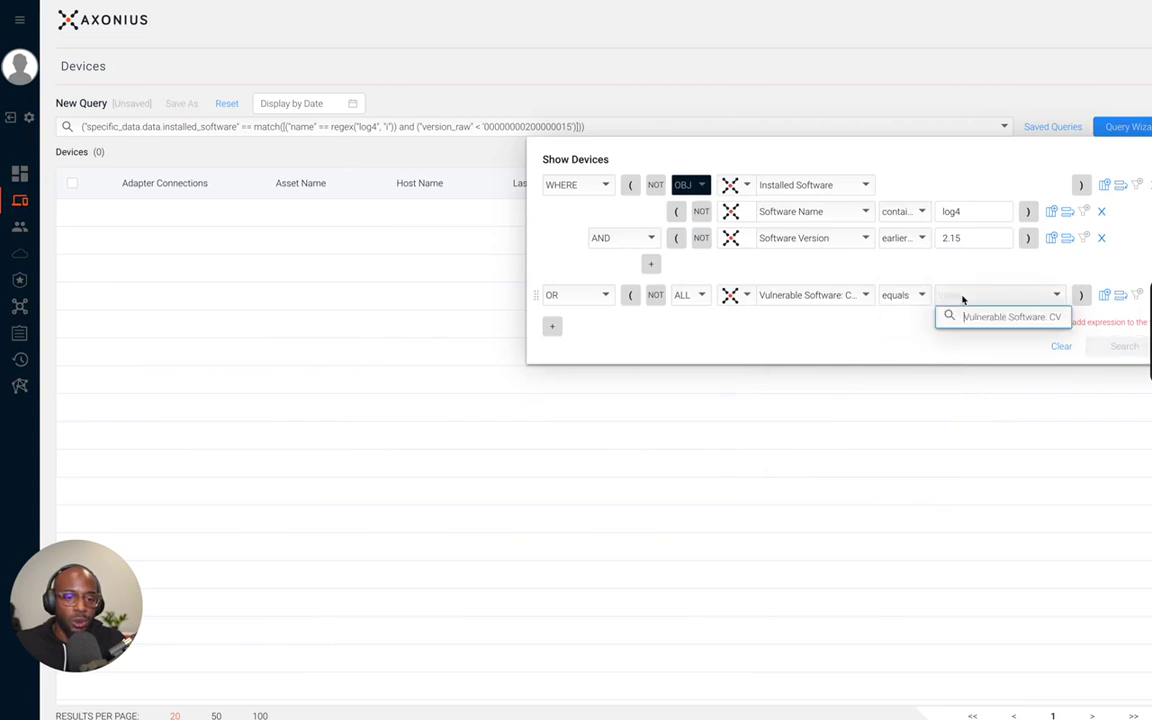
type("CVE-2021-44228")
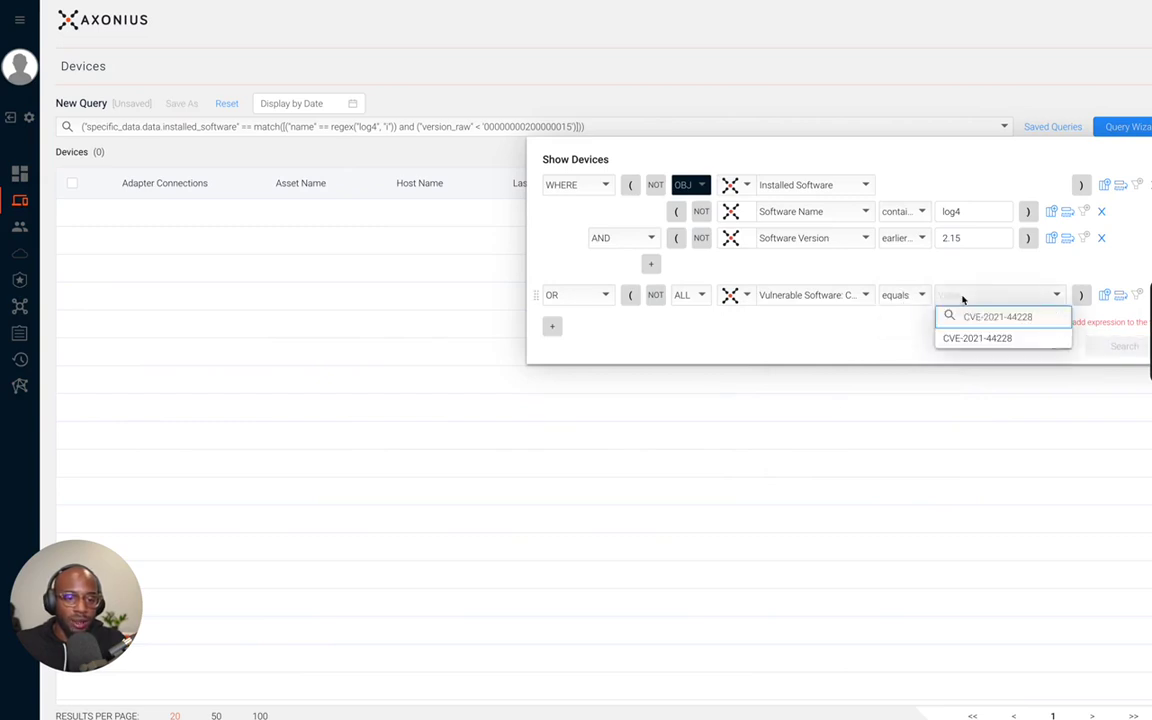
key("Return")
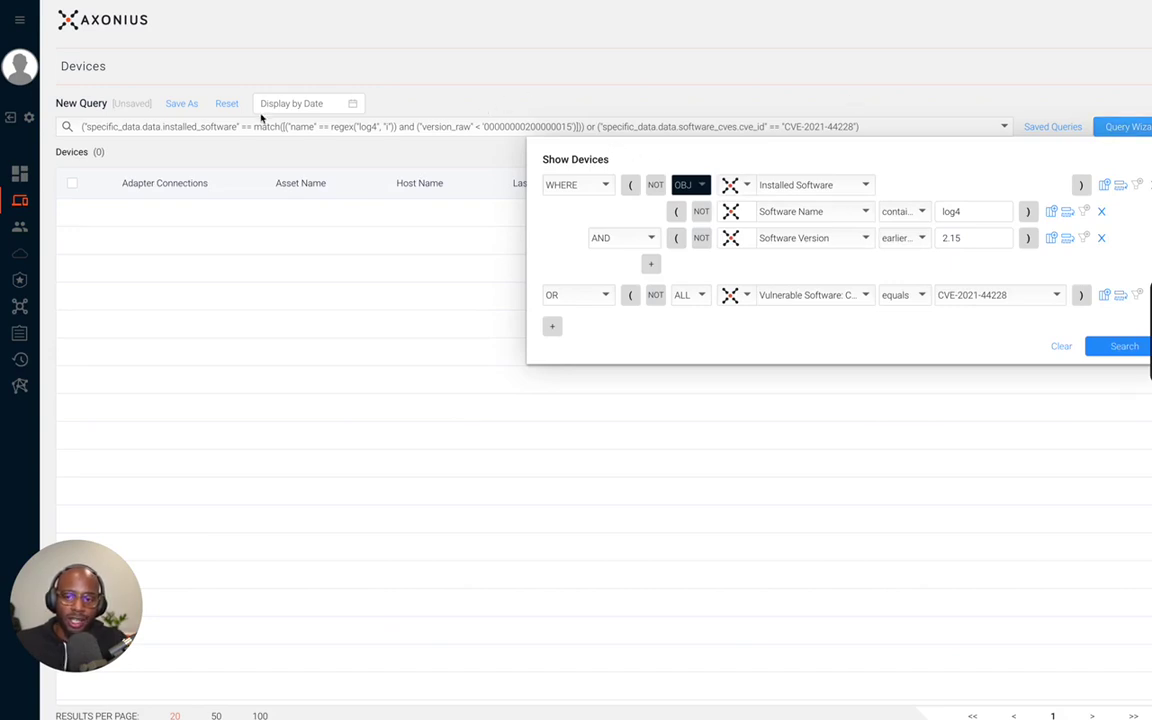
left_click(180, 106)
Save the query as 'Vulnerabilities With Log4j' with the description CVE-2021-44228
left_click(180, 106)
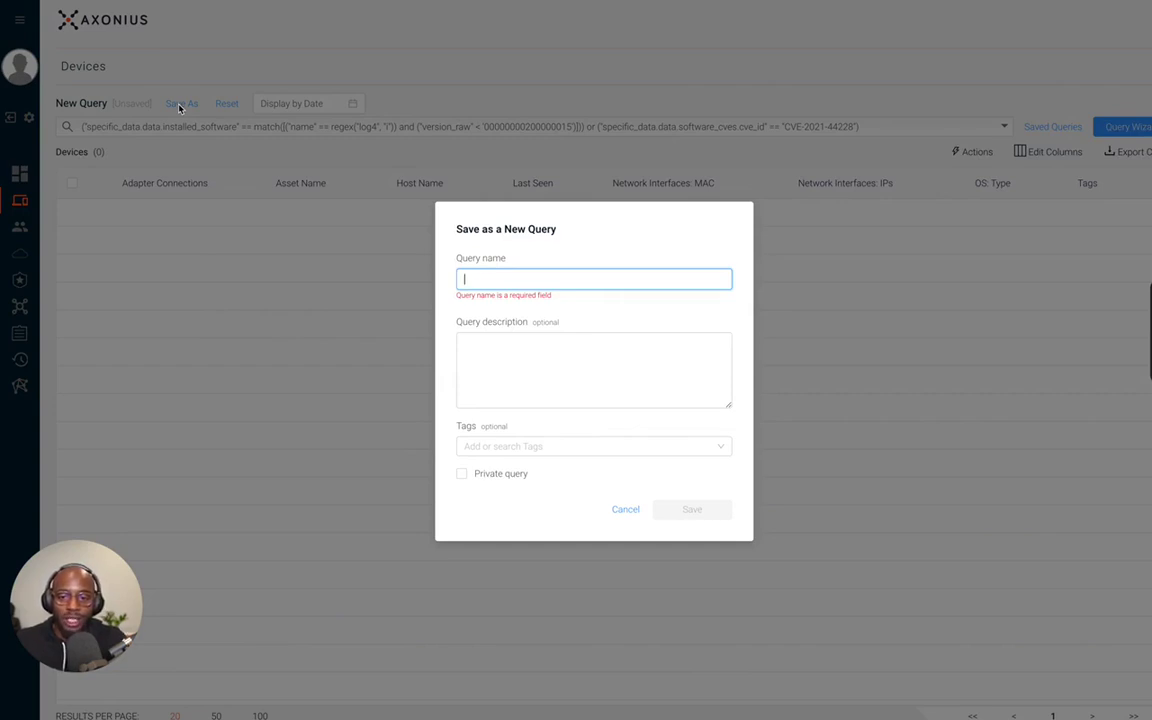
type("Vulner")
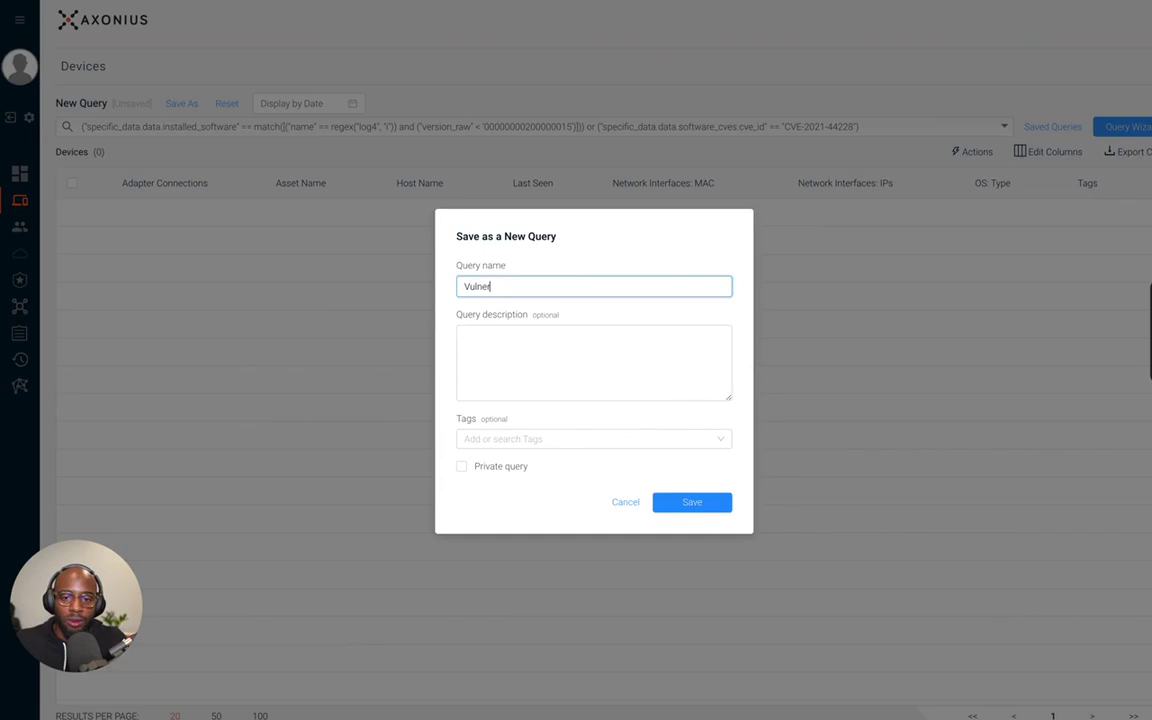
type("abilities With Lo4")
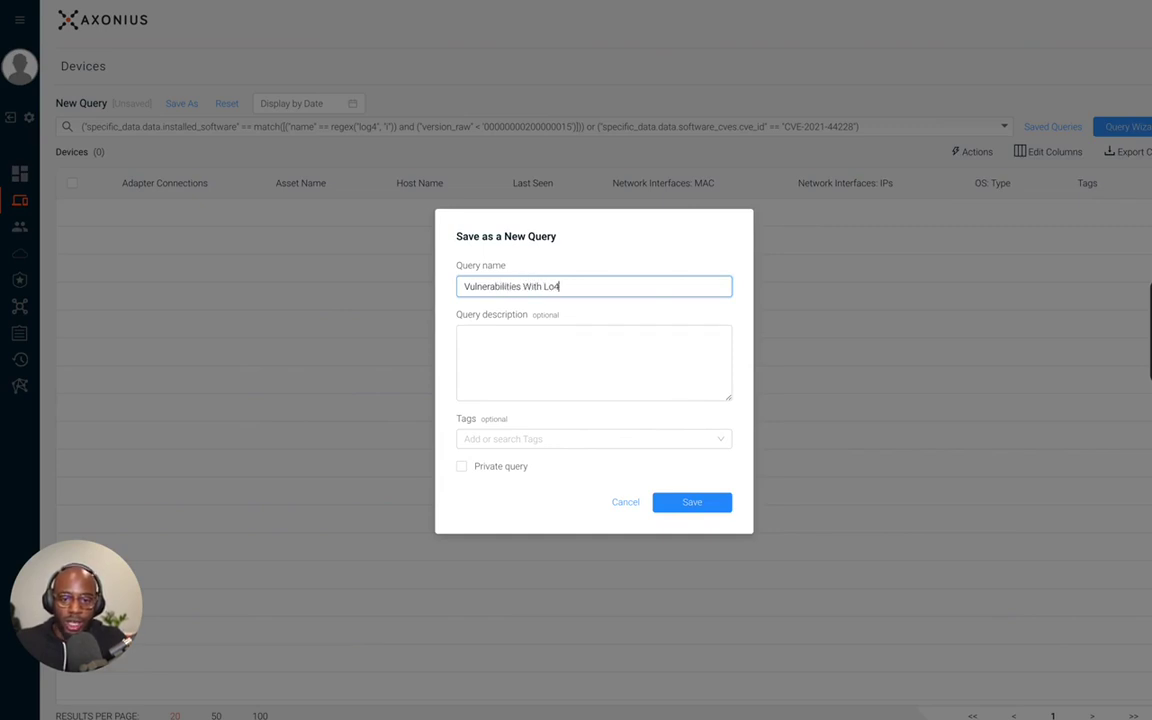
key("BackSpace")
type("g4j")
left_click(456, 350)
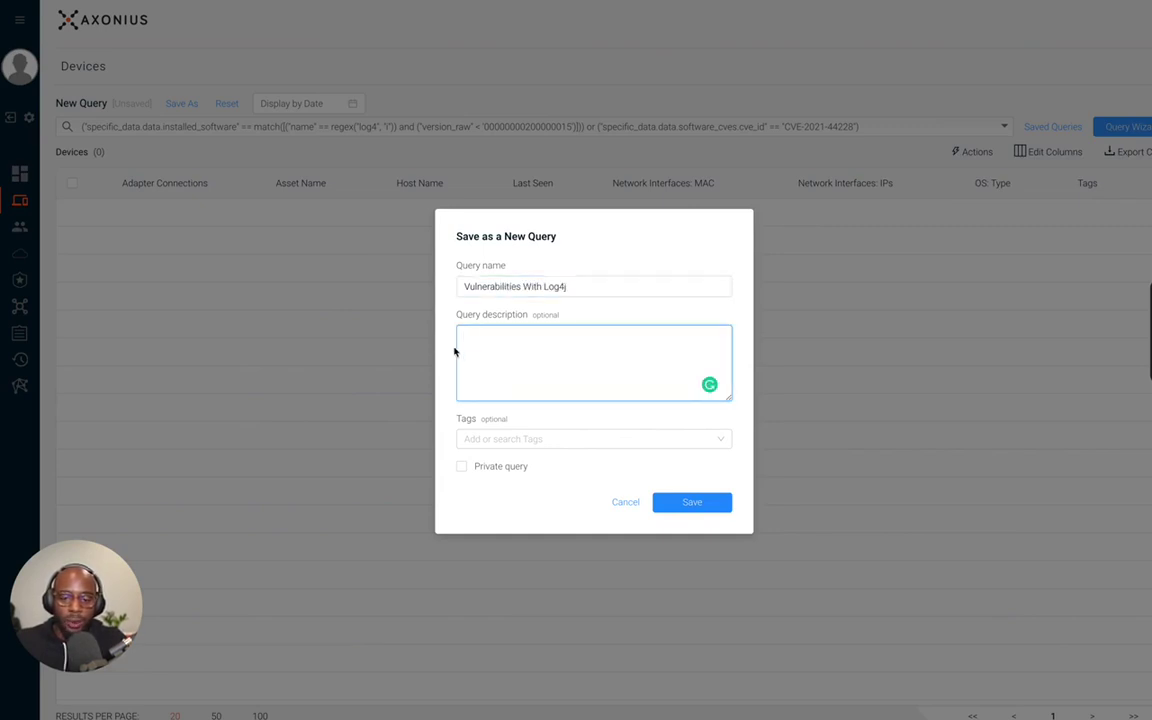
type("CVE")
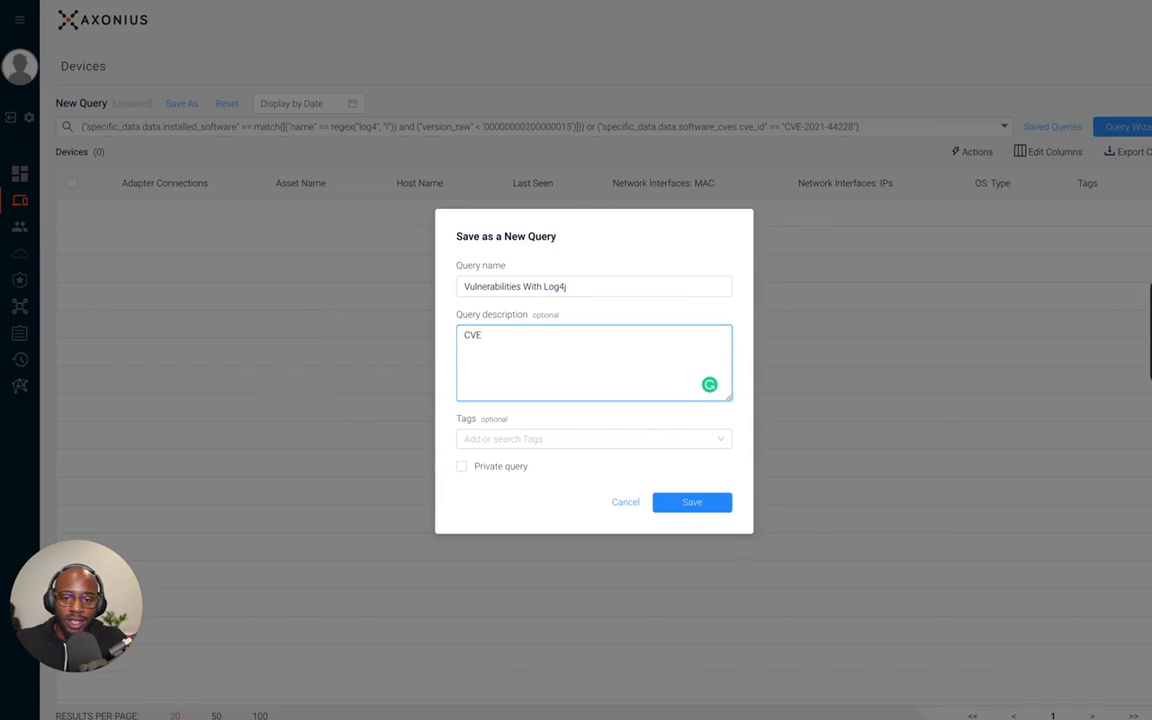
type("-2021-44")
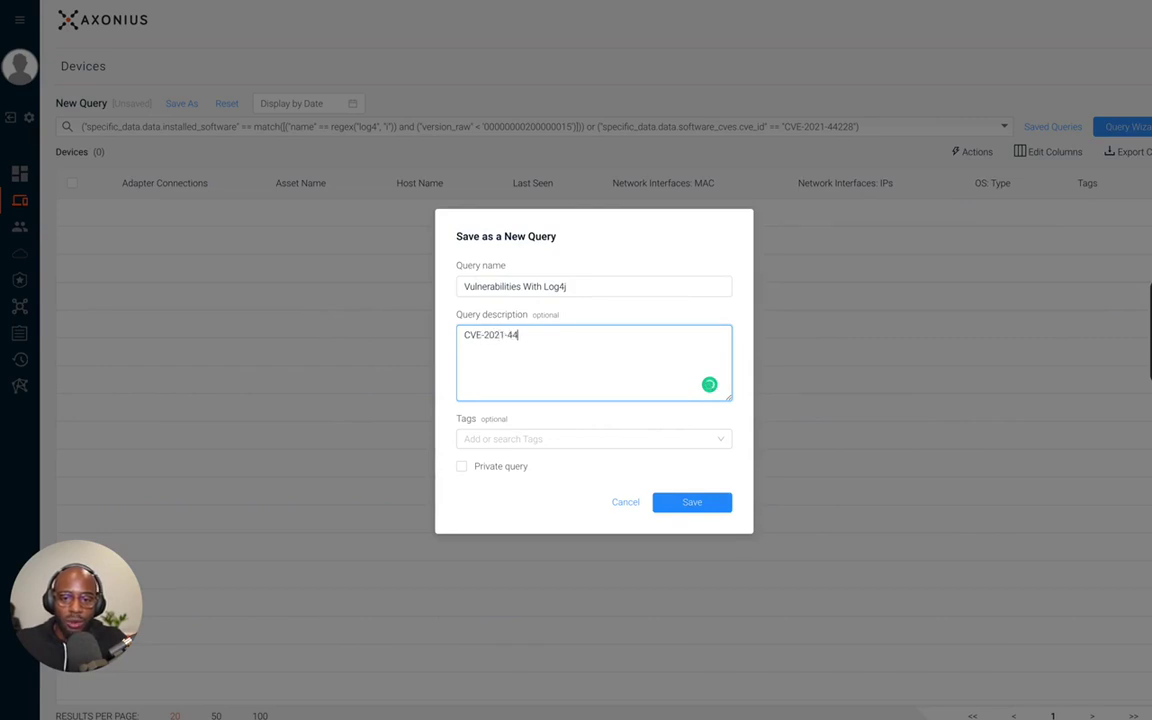
type("228")
left_click(707, 504)
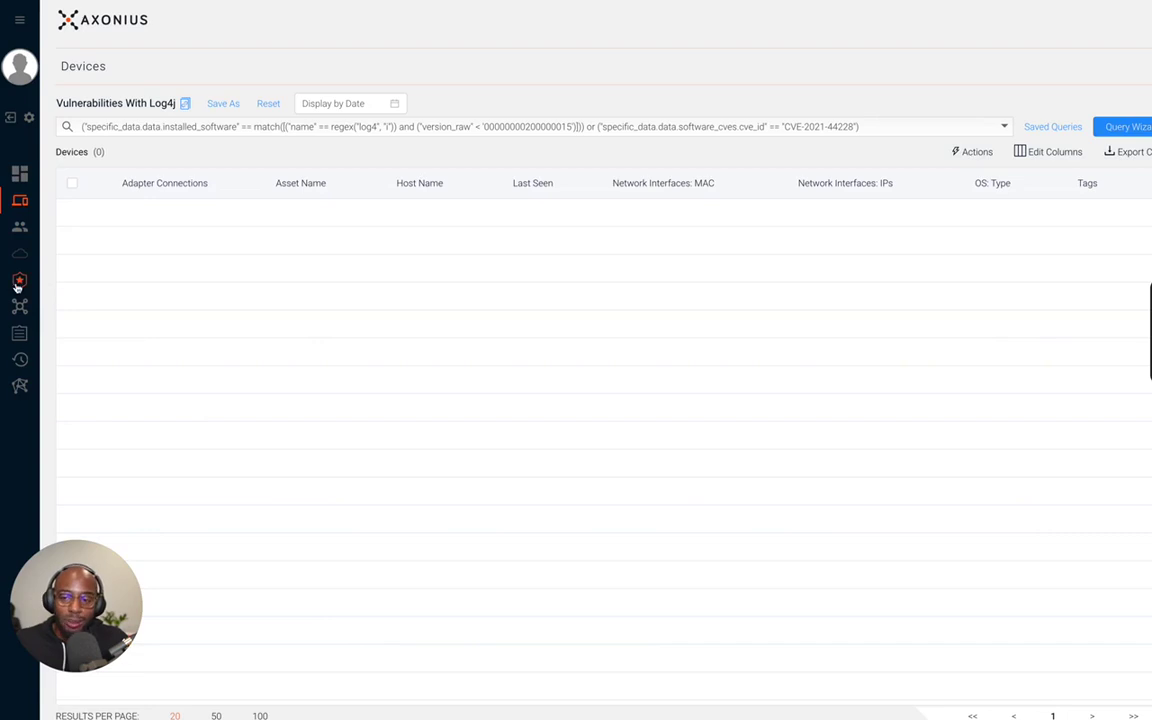
Create a new enforcement set and expand the Create Incident actions in the Action Library
left_click(19, 284)
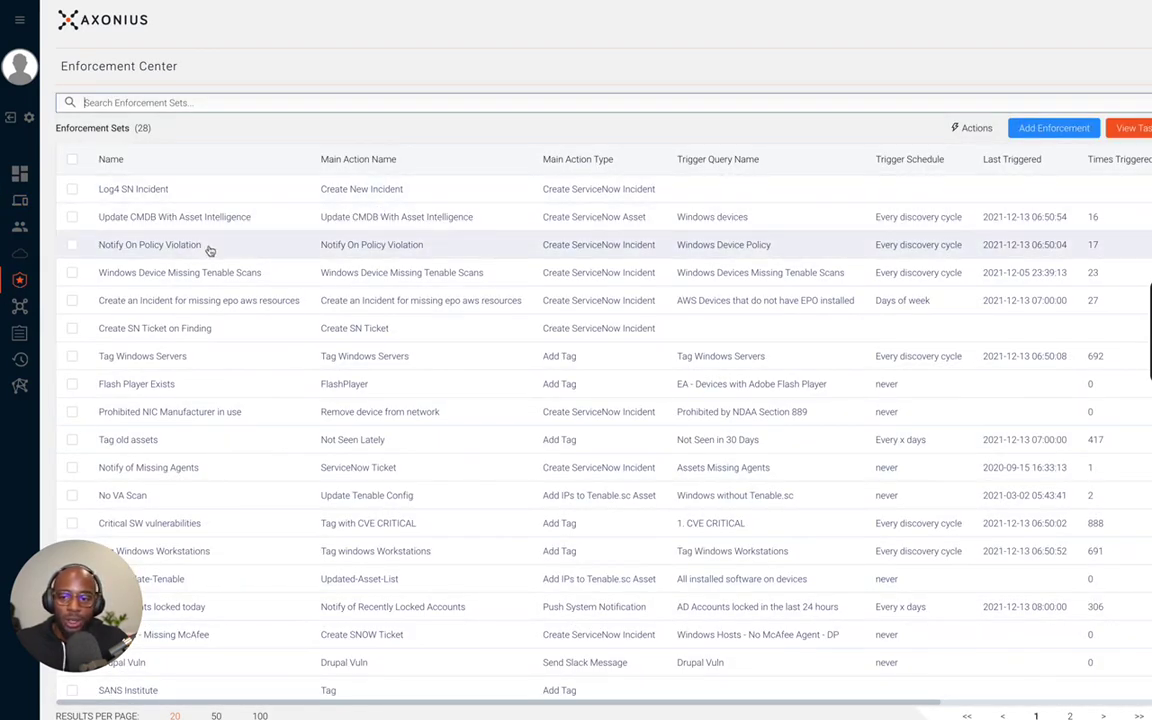
left_click(1035, 130)
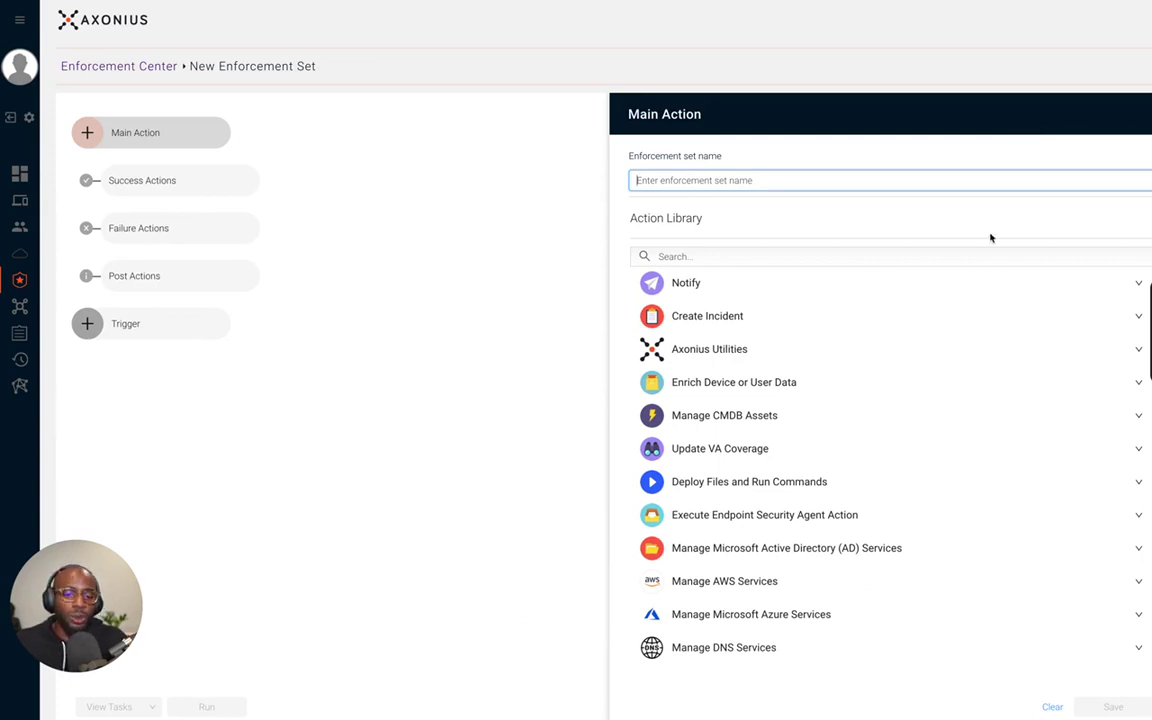
left_click(985, 302)
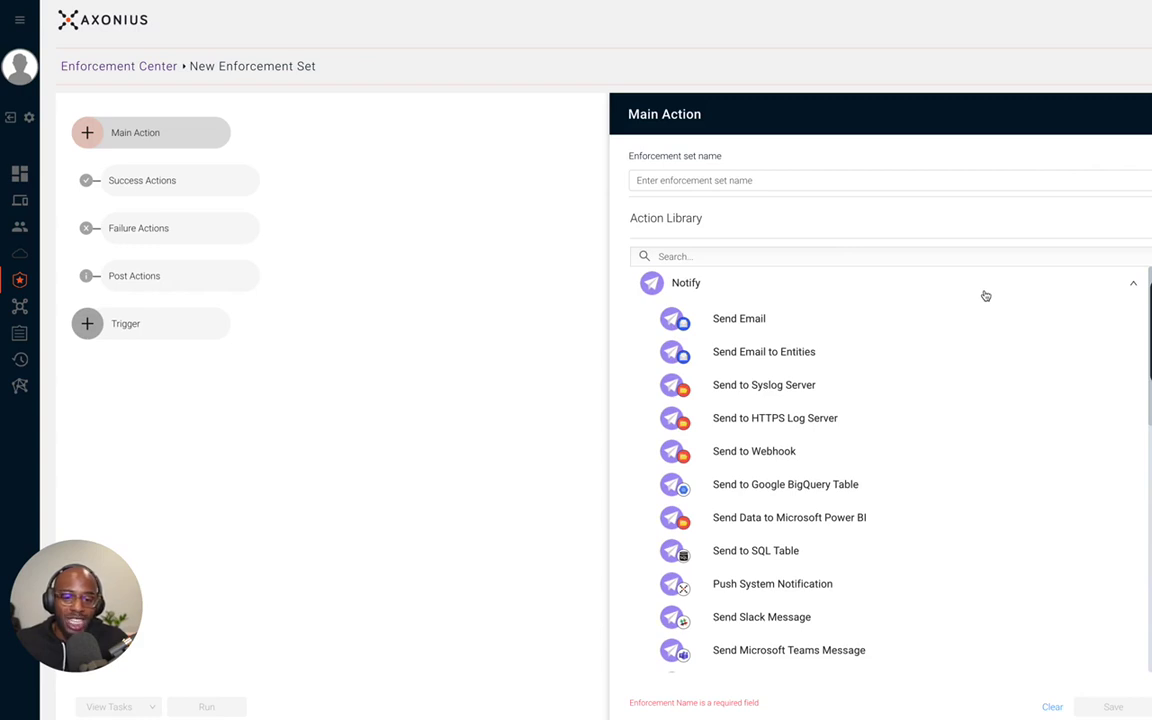
left_click(985, 296)
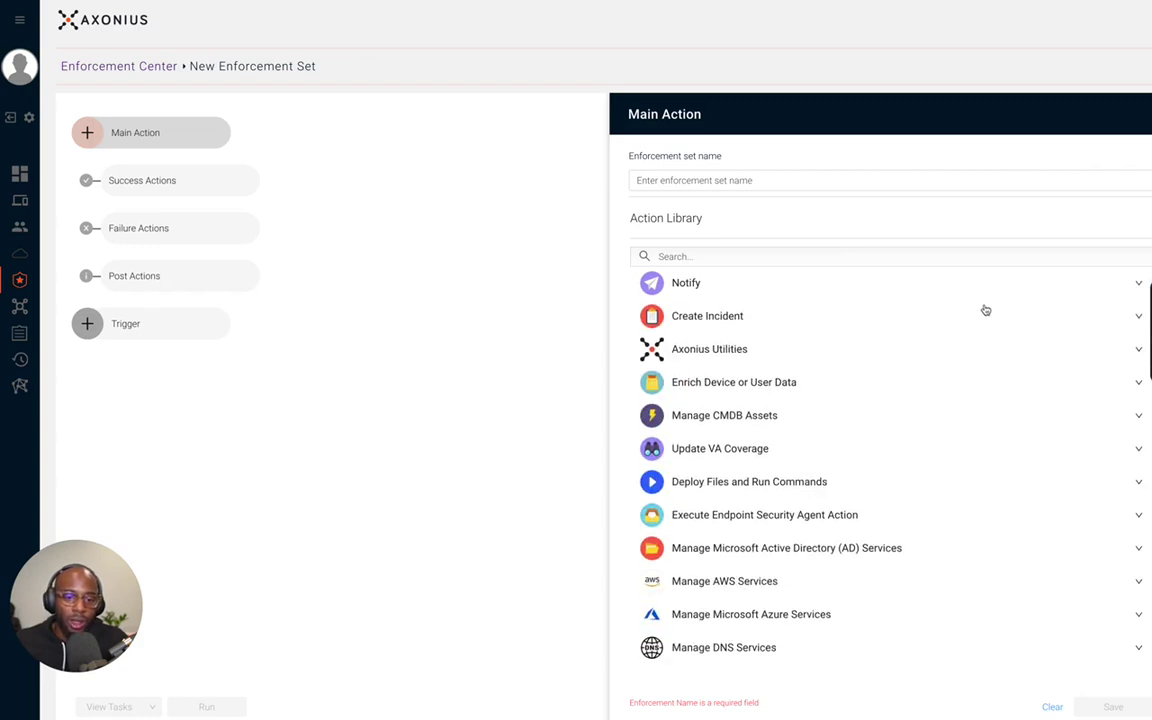
left_click(985, 305)
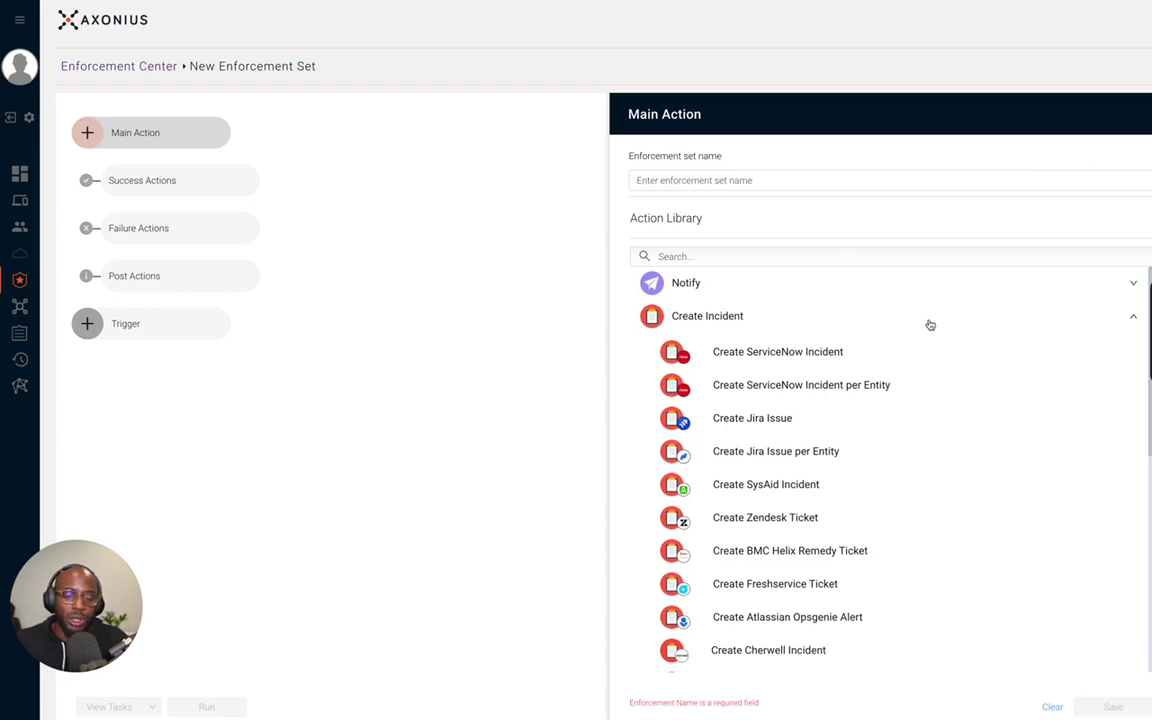
Use Create ServiceNow Incident, naming the set 'Create ServiceNow Incident for Log4j Vulnerabilities' and action 'Create SN Incident' with stored credentials
left_click(845, 353)
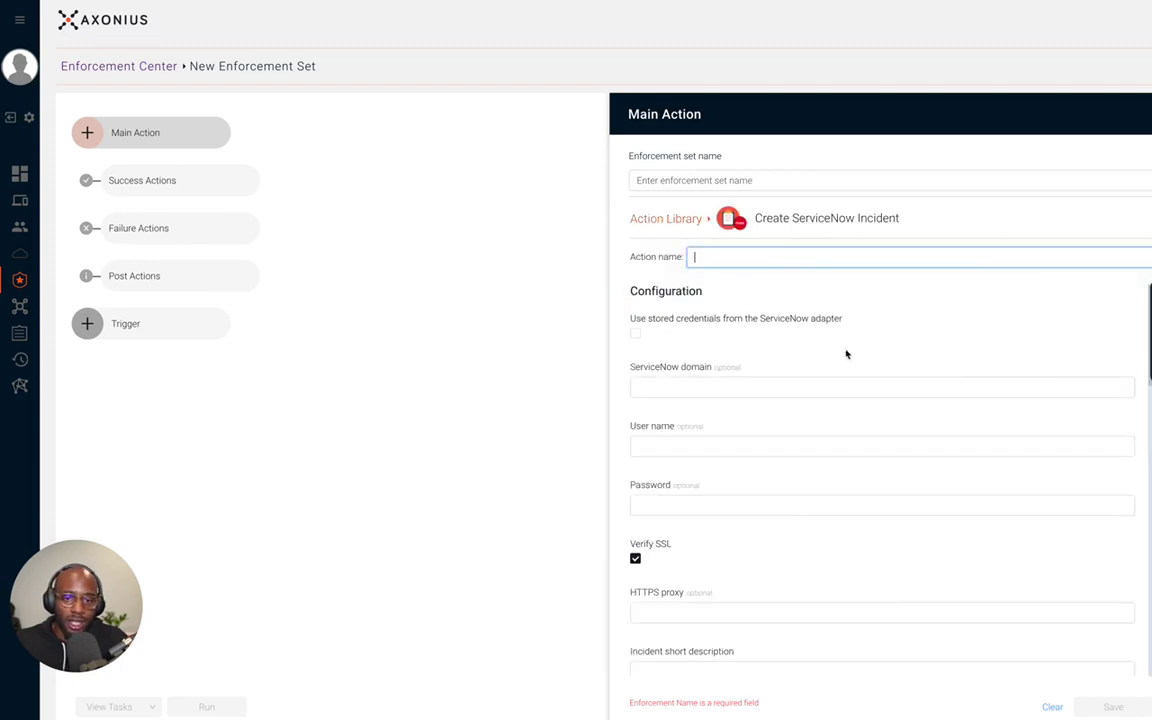
left_click(782, 178)
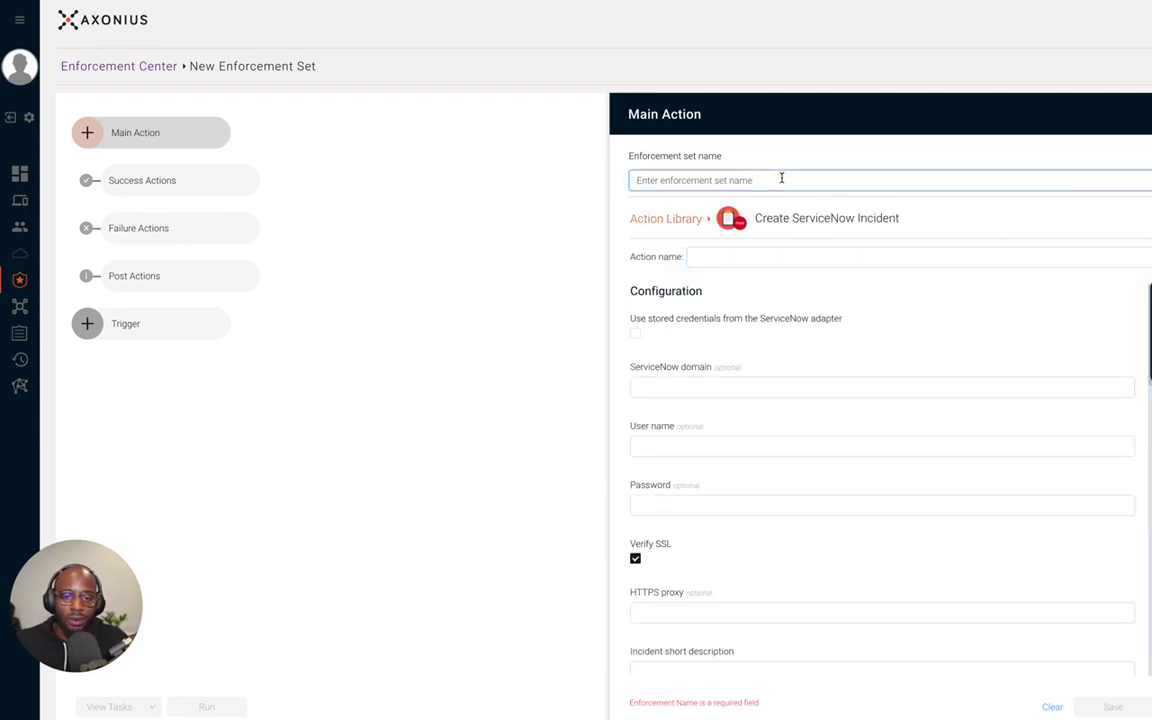
type("Create")
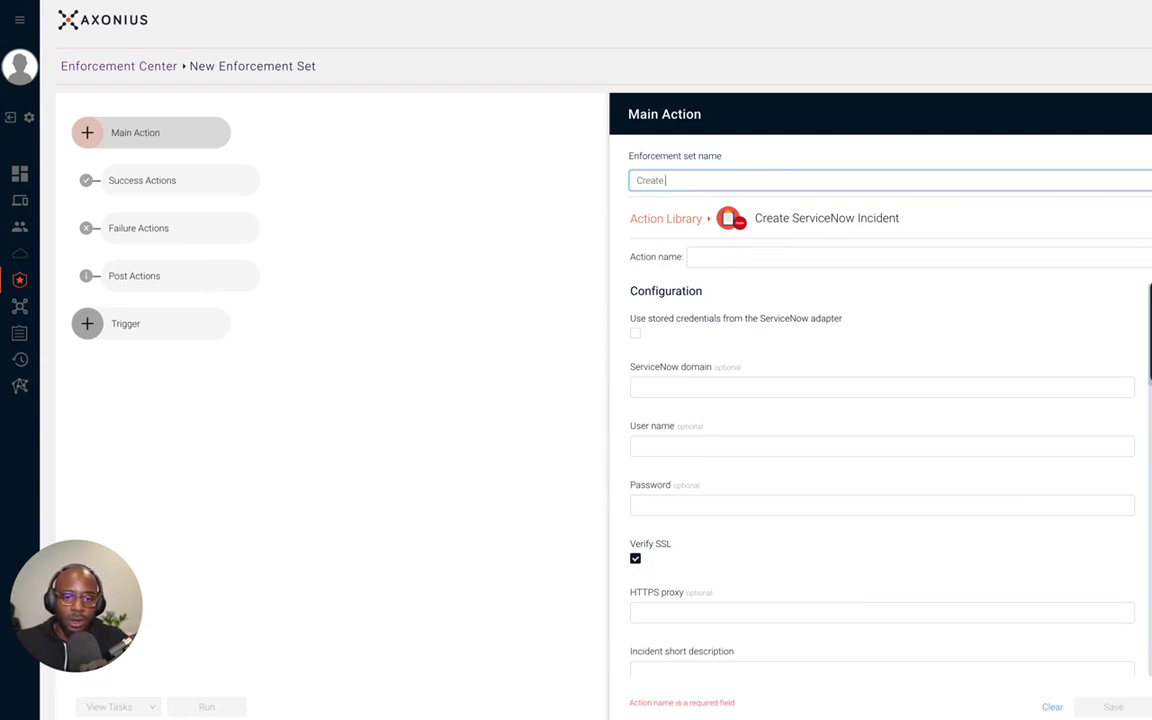
type(" ServiceNow")
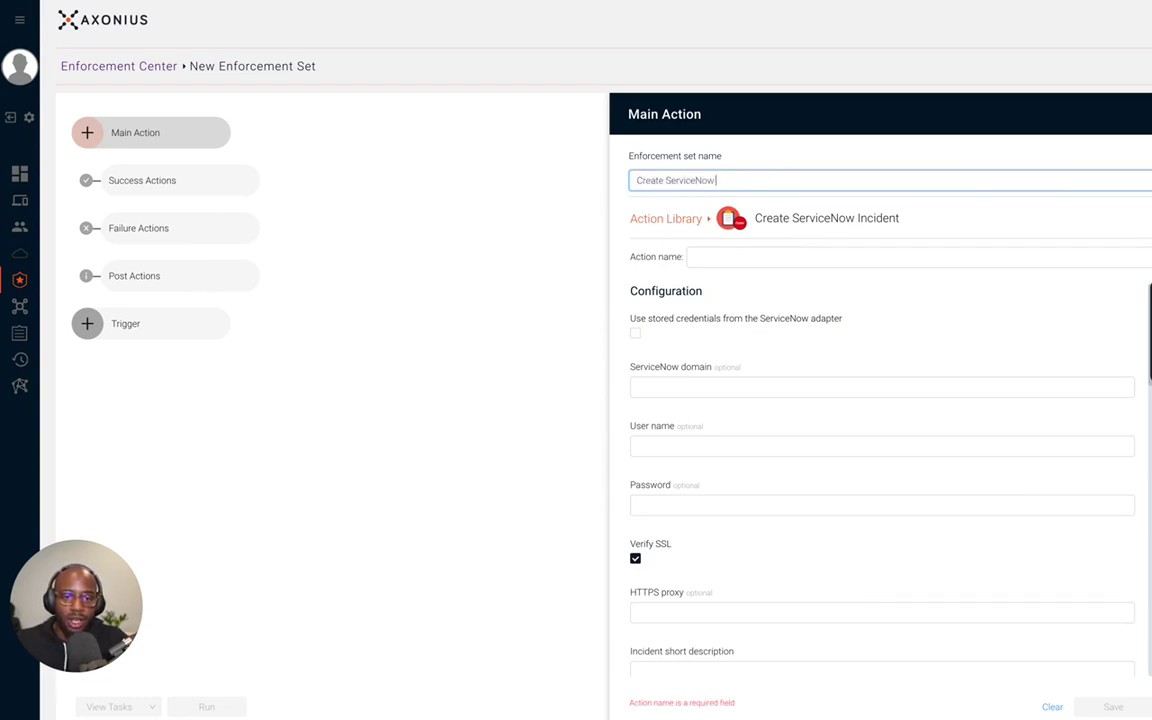
type(" Incident for Log4j")
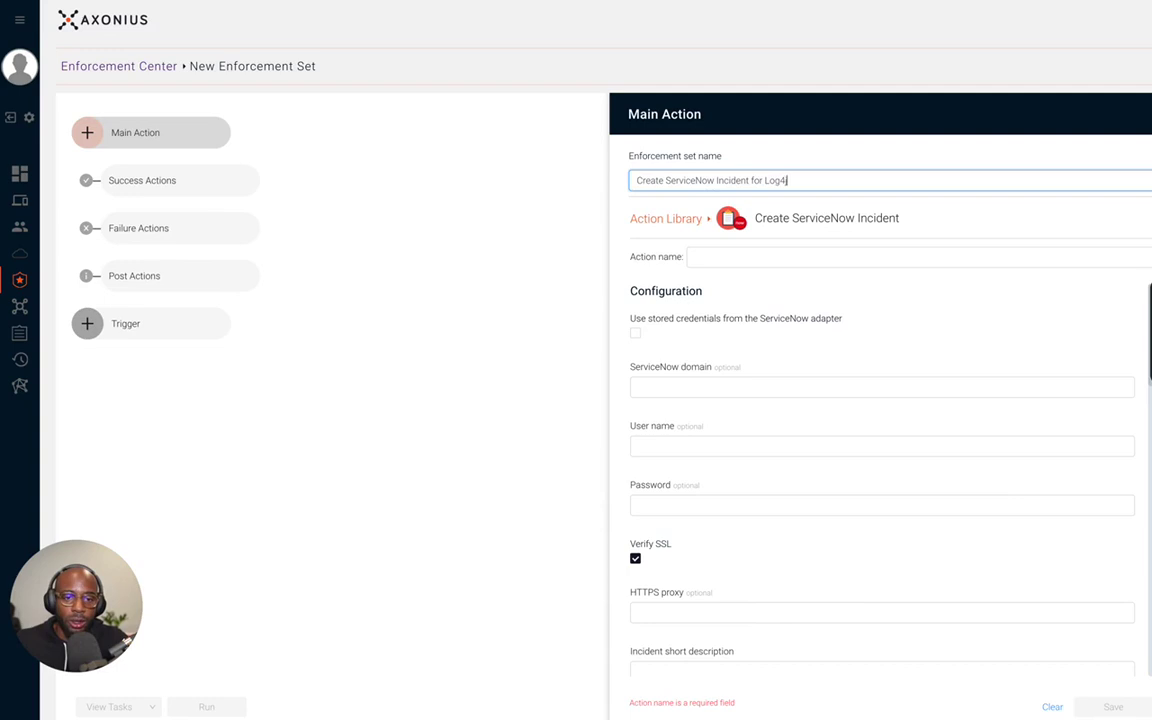
type(" Vulnerabilities")
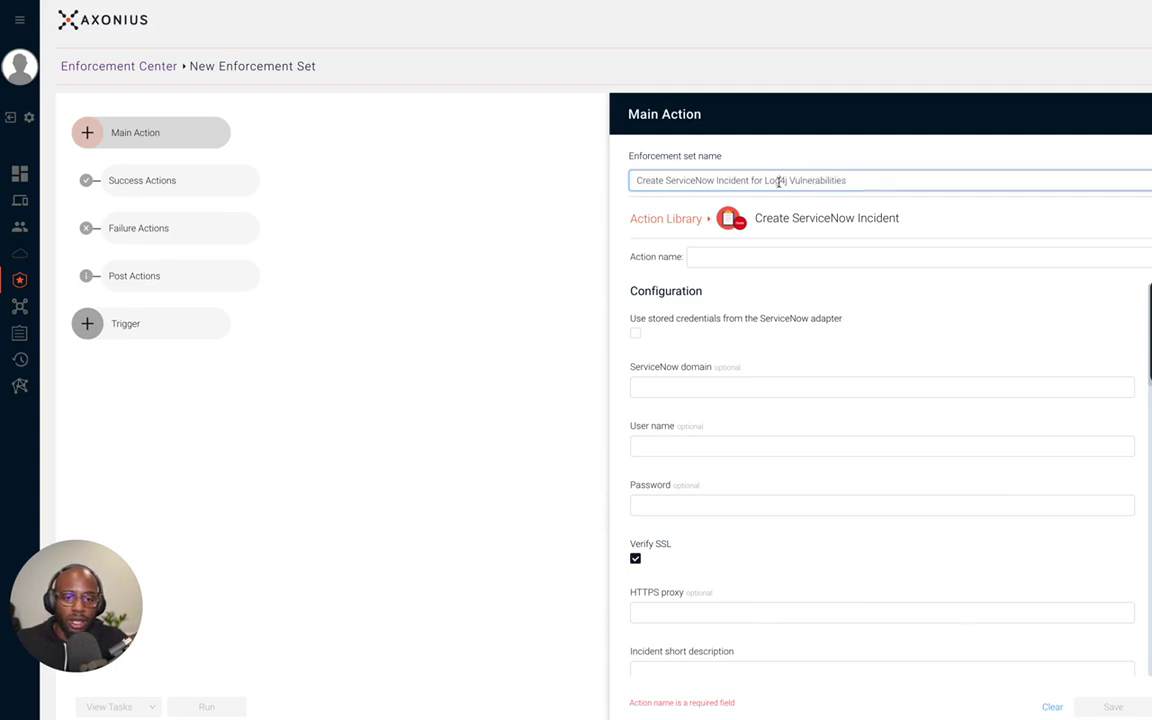
left_click(777, 256)
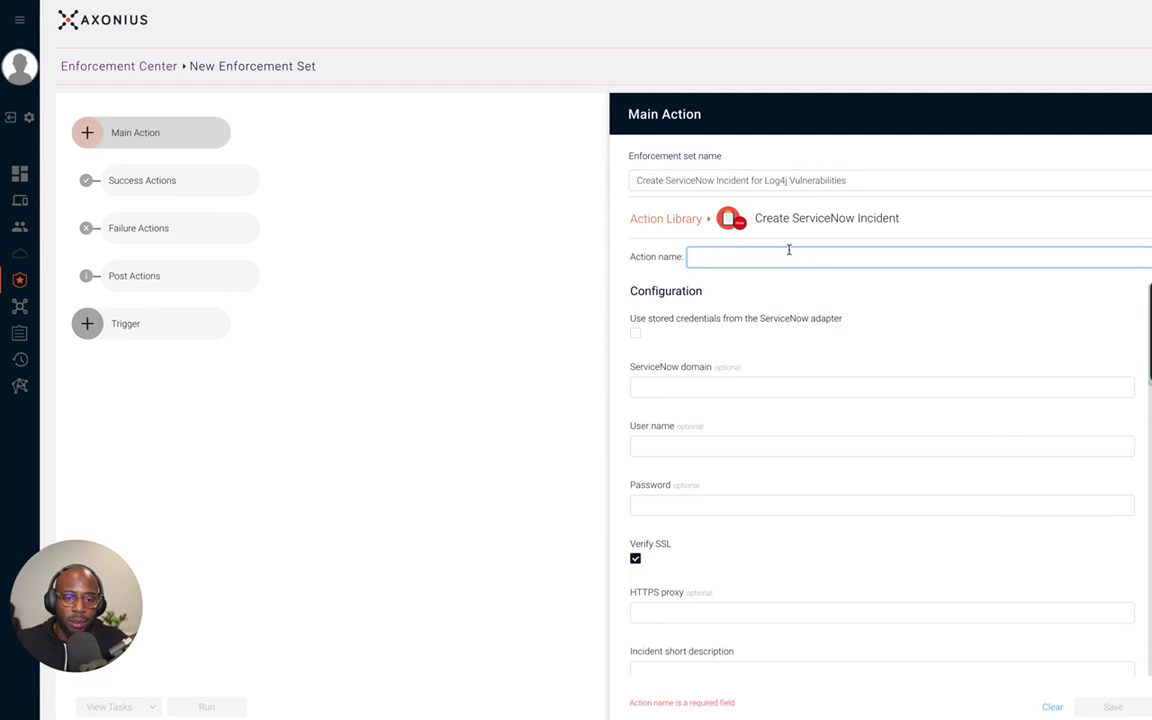
type("Create SN Incident")
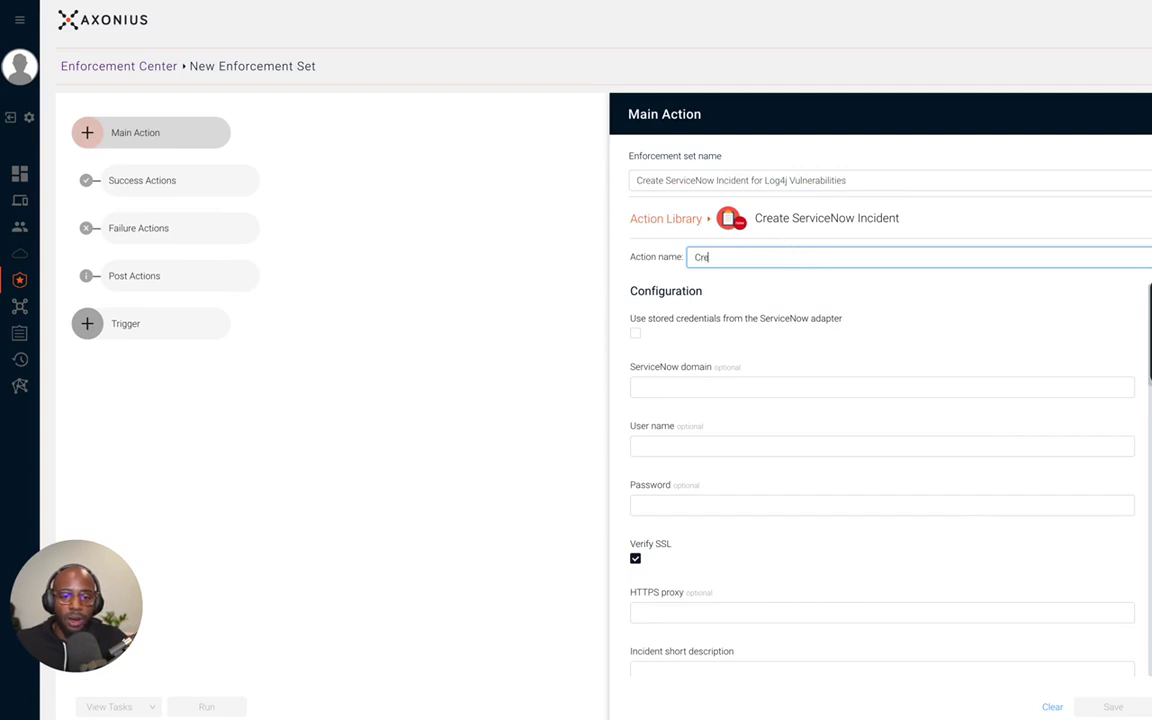
left_click(726, 333)
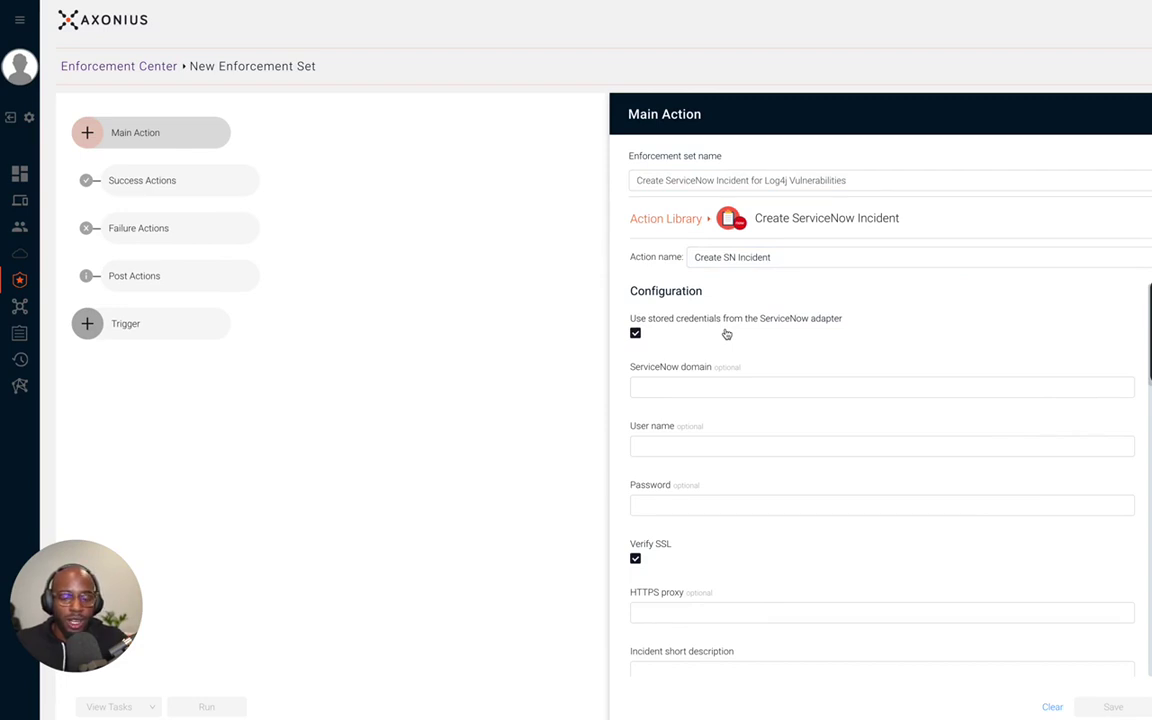
Fill both incident description fields with 'Incident for Log4j Vulnerabilities' copied from the set name
scroll(726, 333, "down", 3)
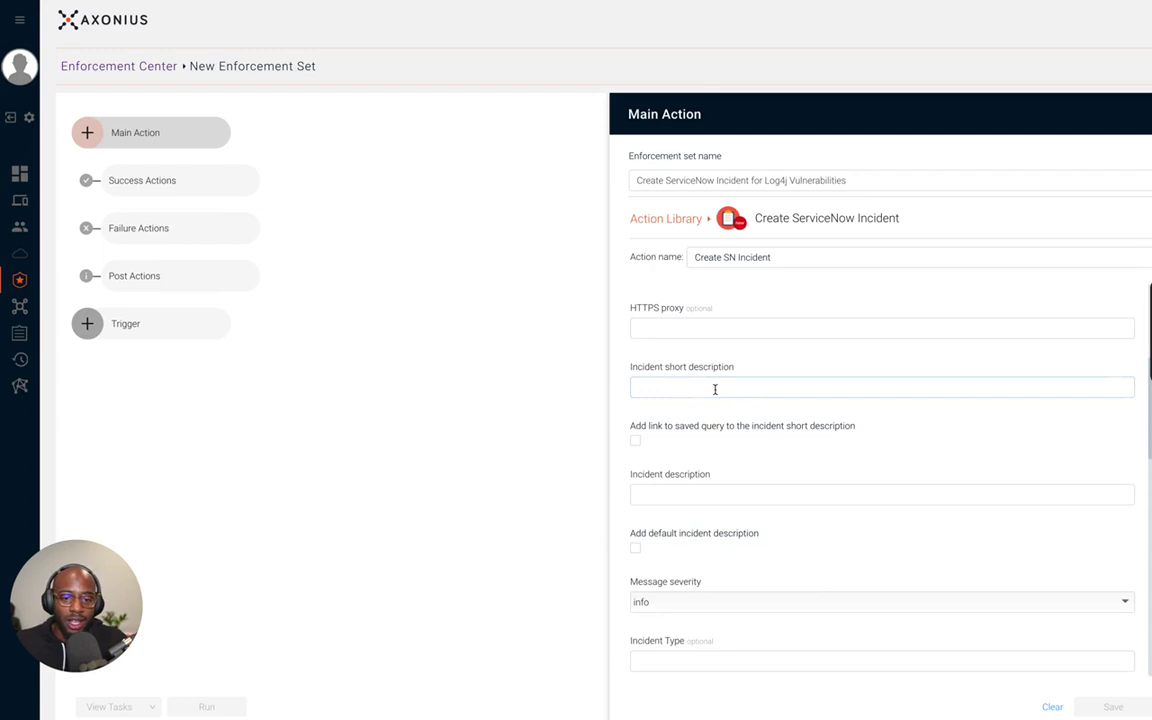
left_click(704, 385)
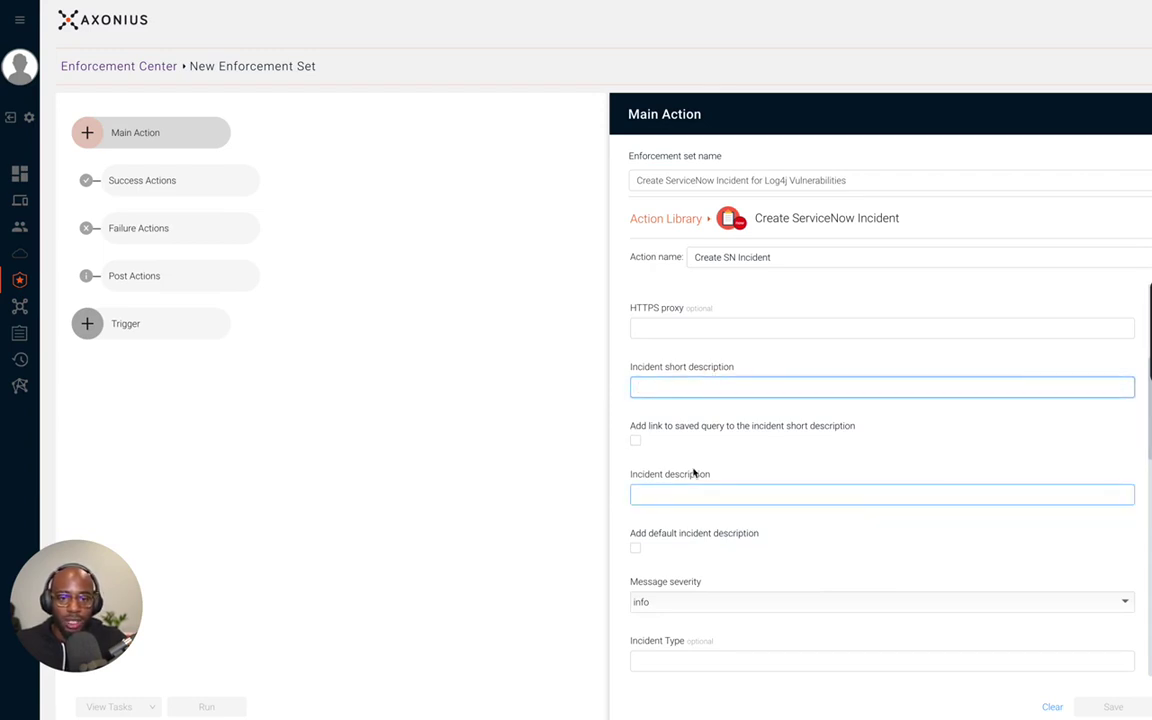
double_click(811, 181)
left_click_drag(811, 181, 735, 182)
key("ctrl+c")
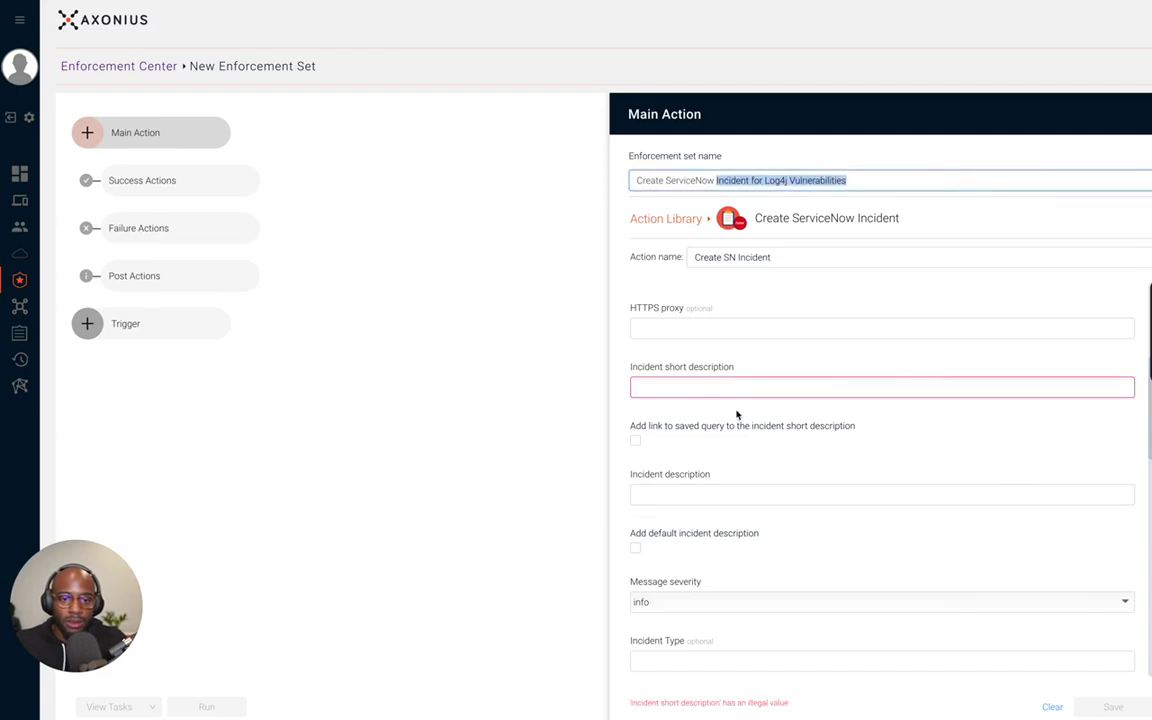
left_click(733, 388)
key("ctrl+v")
left_click(723, 490)
key("ctrl+v")
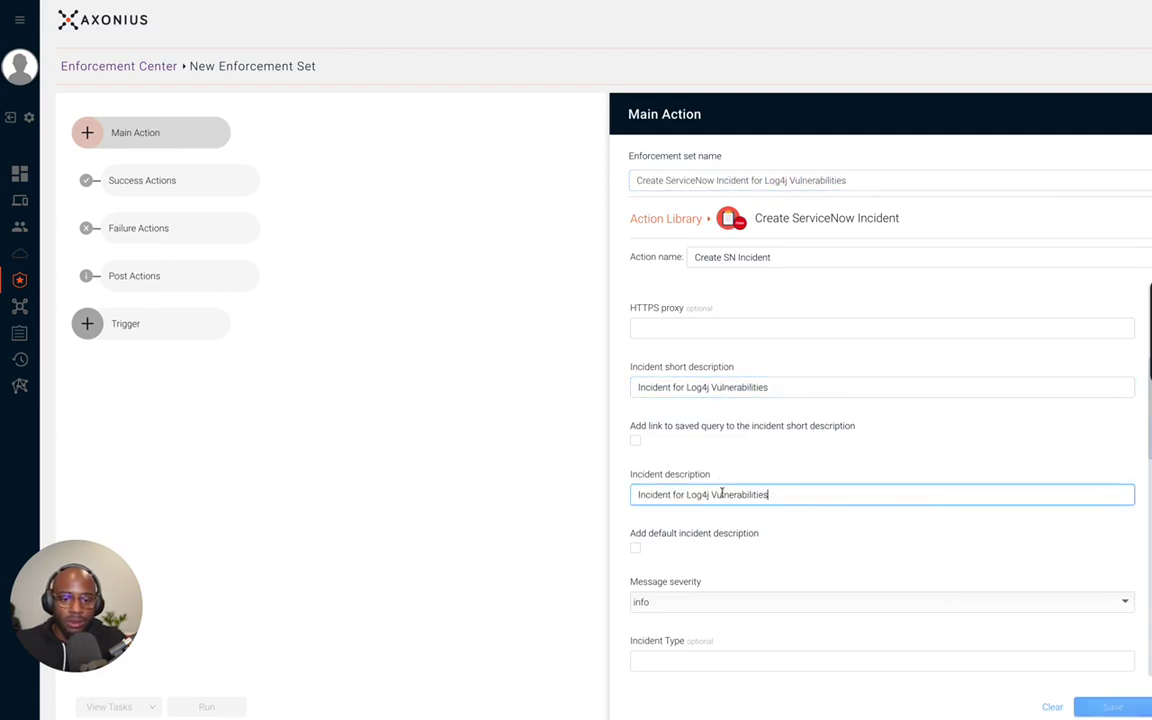
Save the set and point its trigger at the Devices query 'Vulnerabilities With Log4j'
left_click(1118, 704)
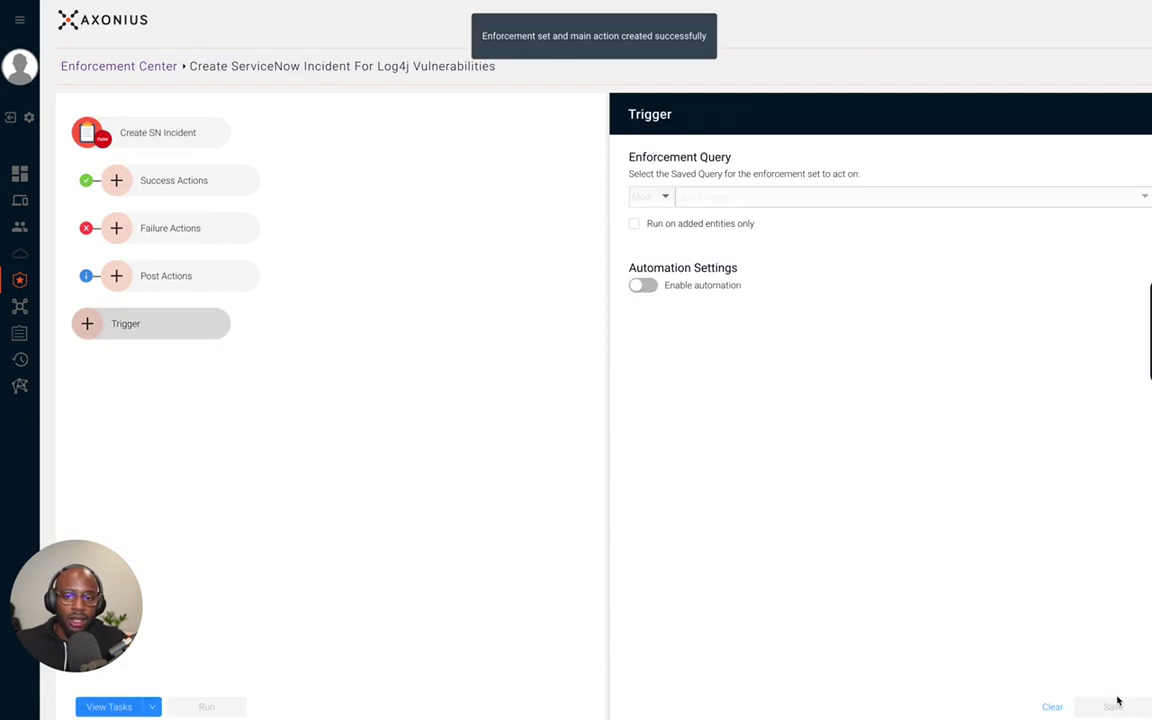
left_click(660, 204)
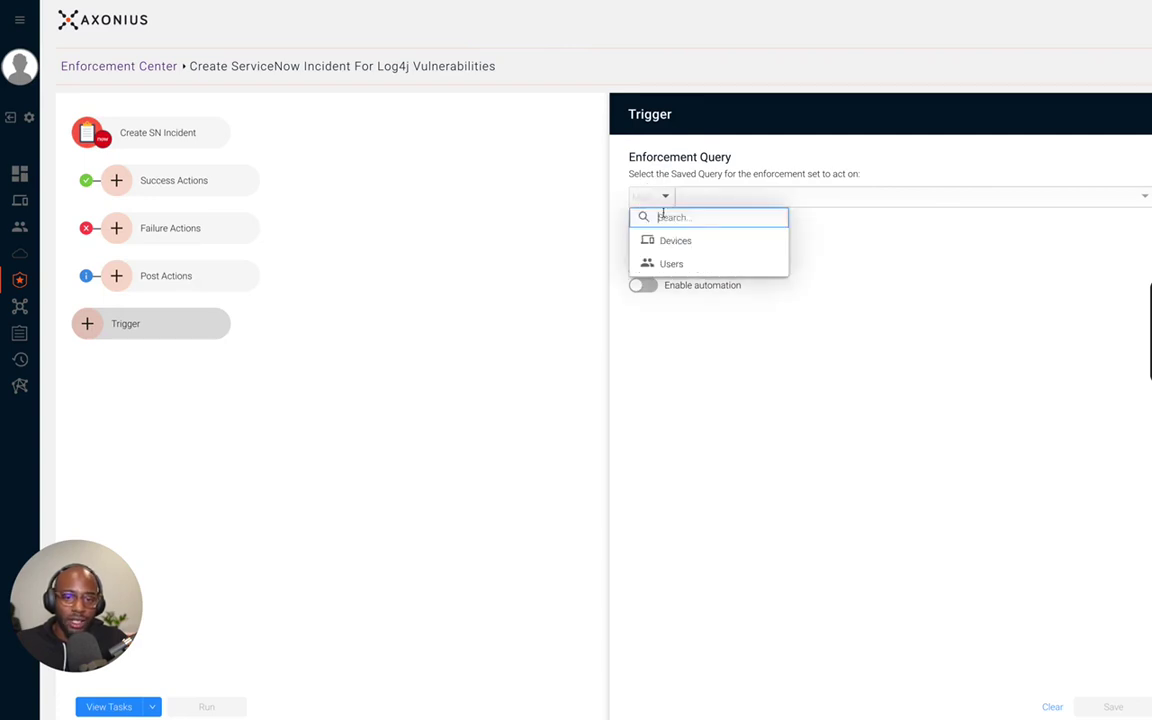
left_click(675, 239)
left_click(714, 197)
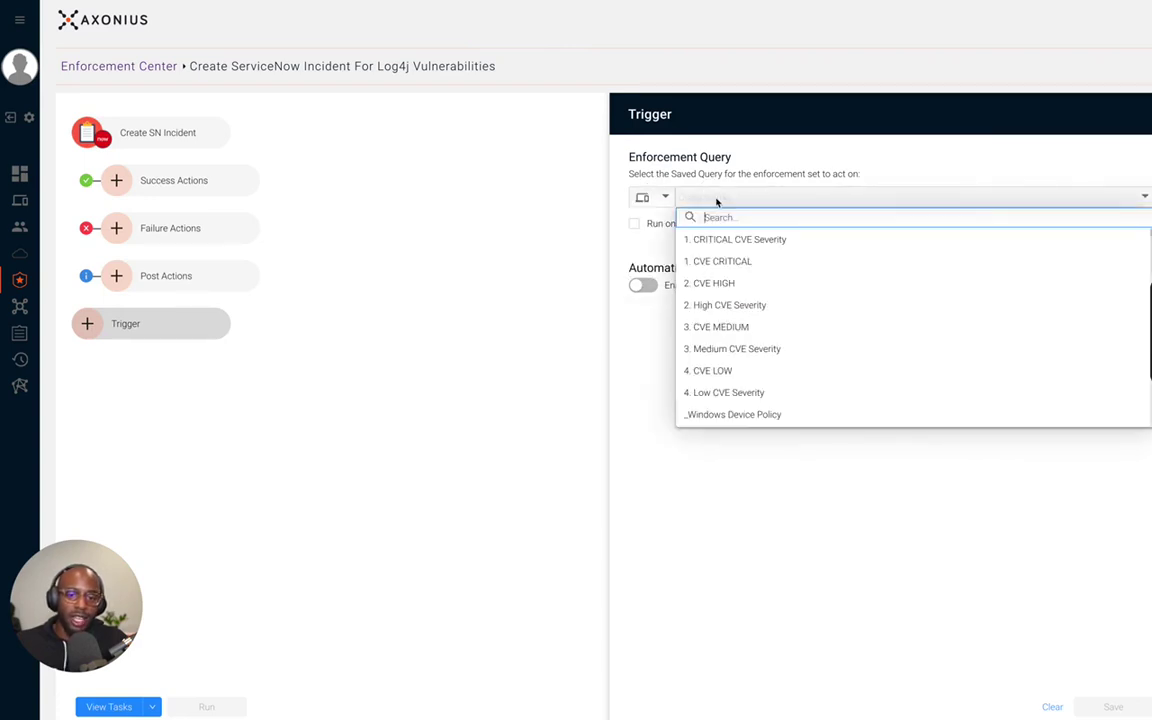
type("vulnerabilities")
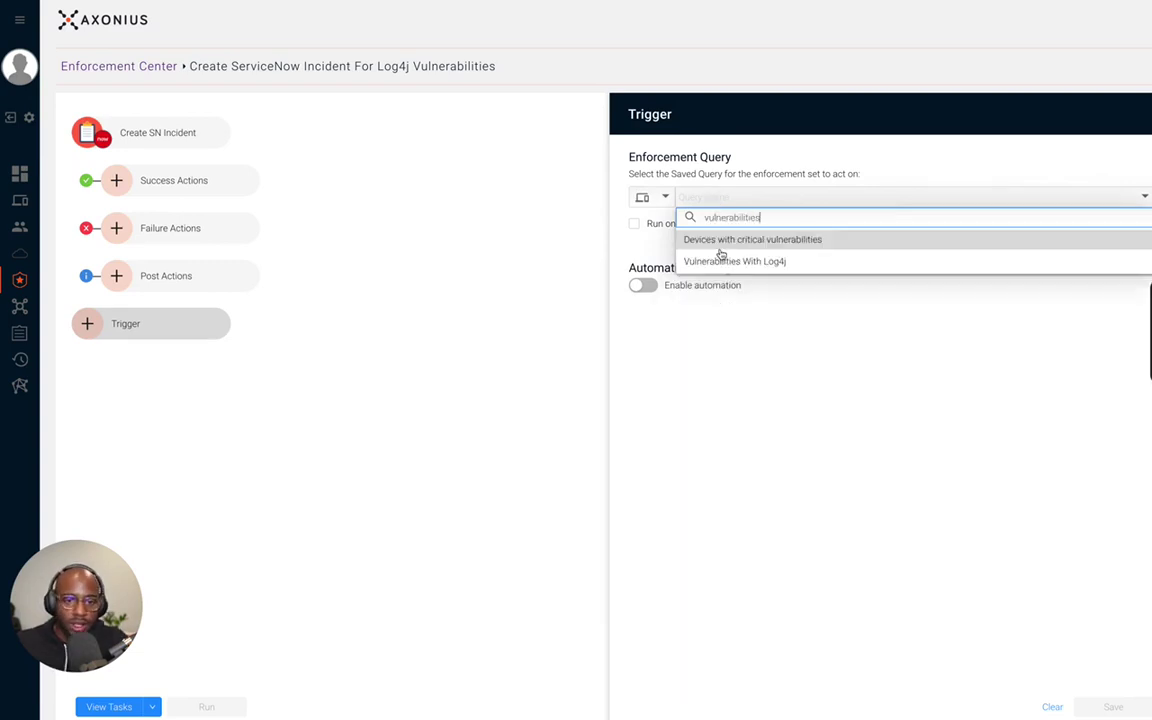
left_click(722, 263)
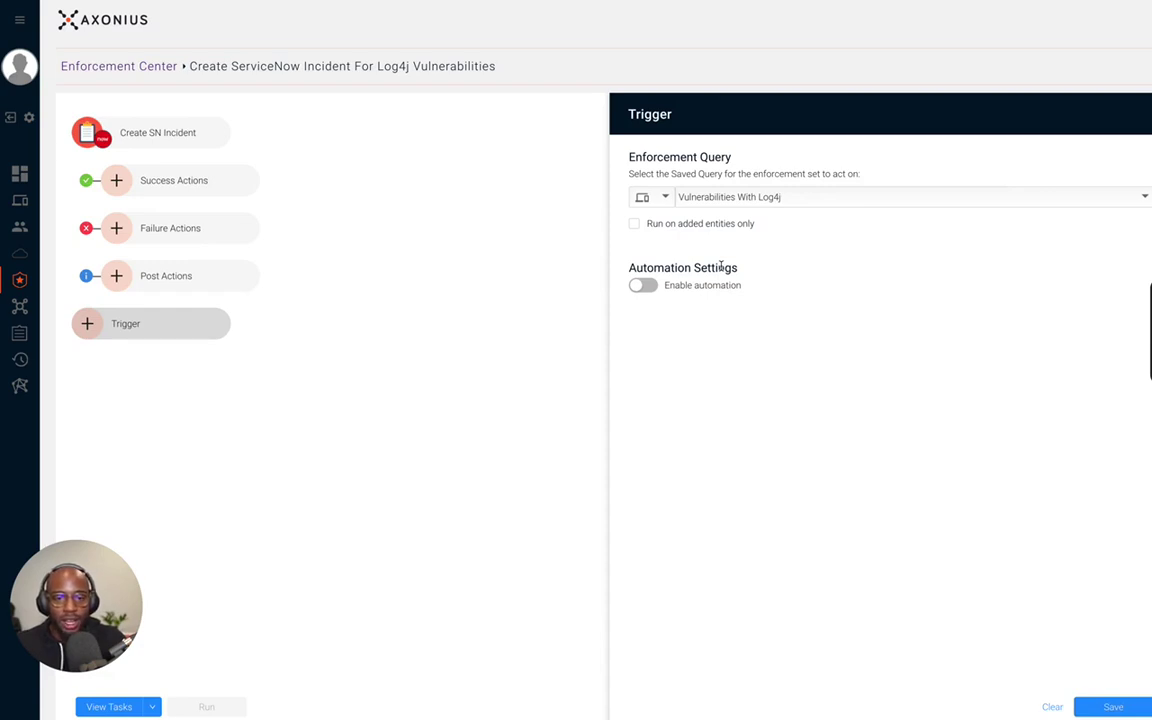
Enable automation to run the trigger every discovery cycle
left_click(641, 287)
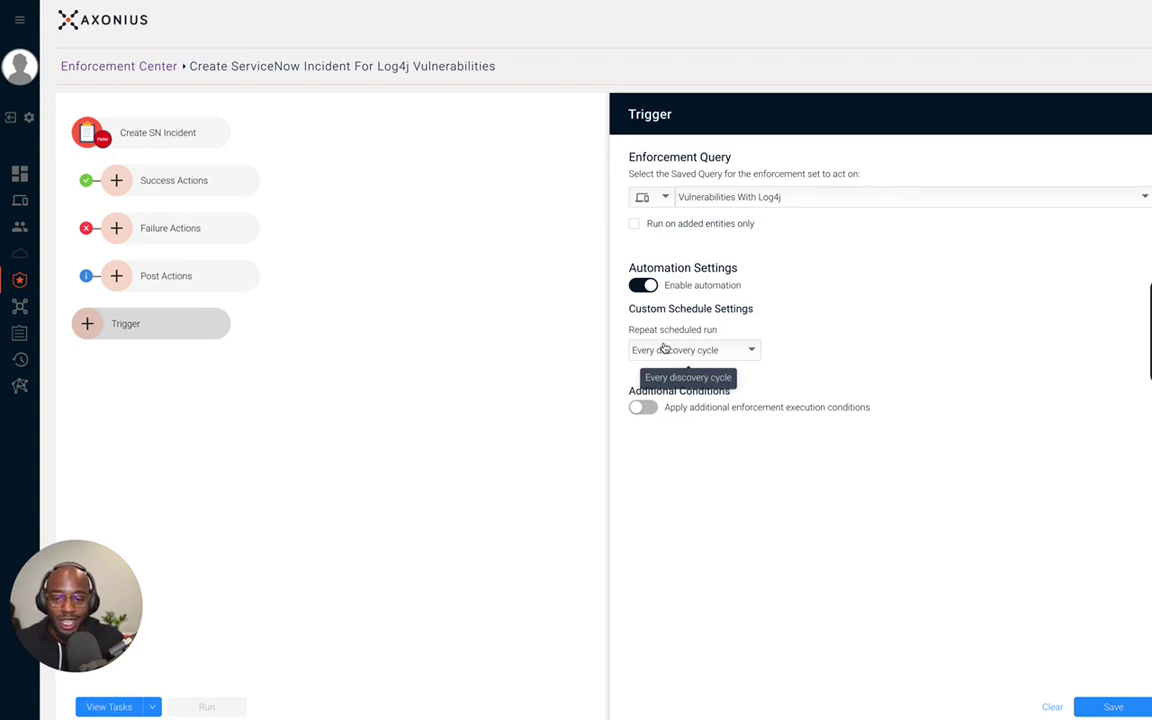
left_click(664, 348)
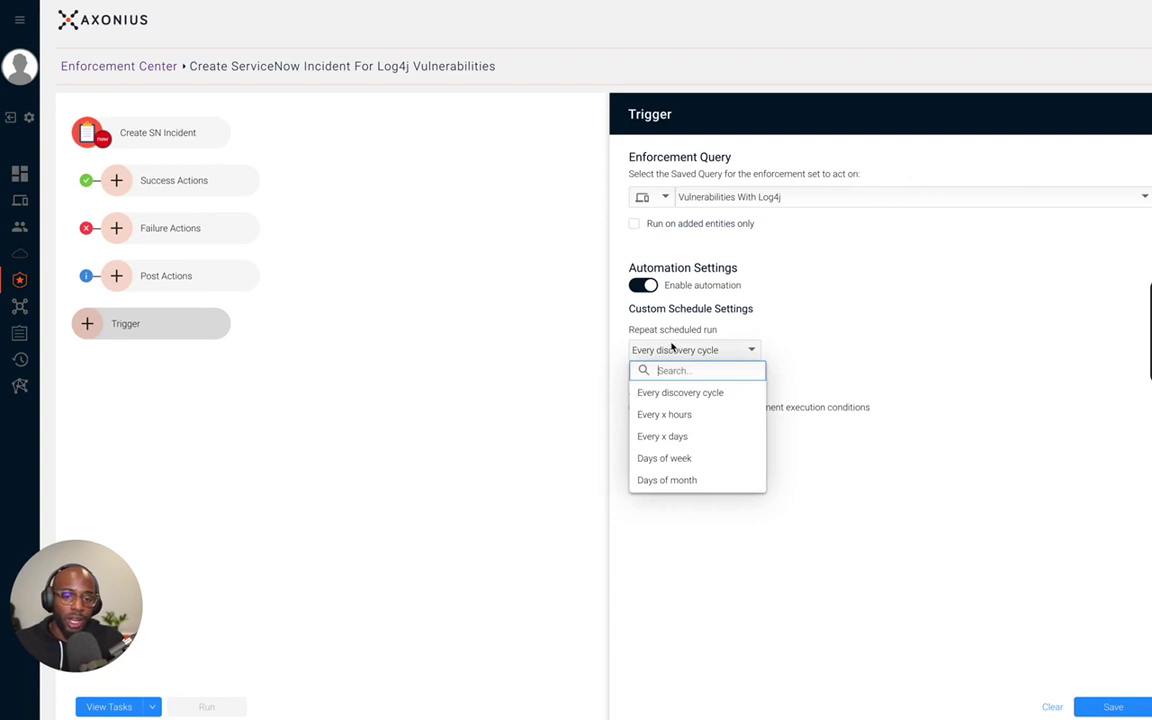
left_click(811, 345)
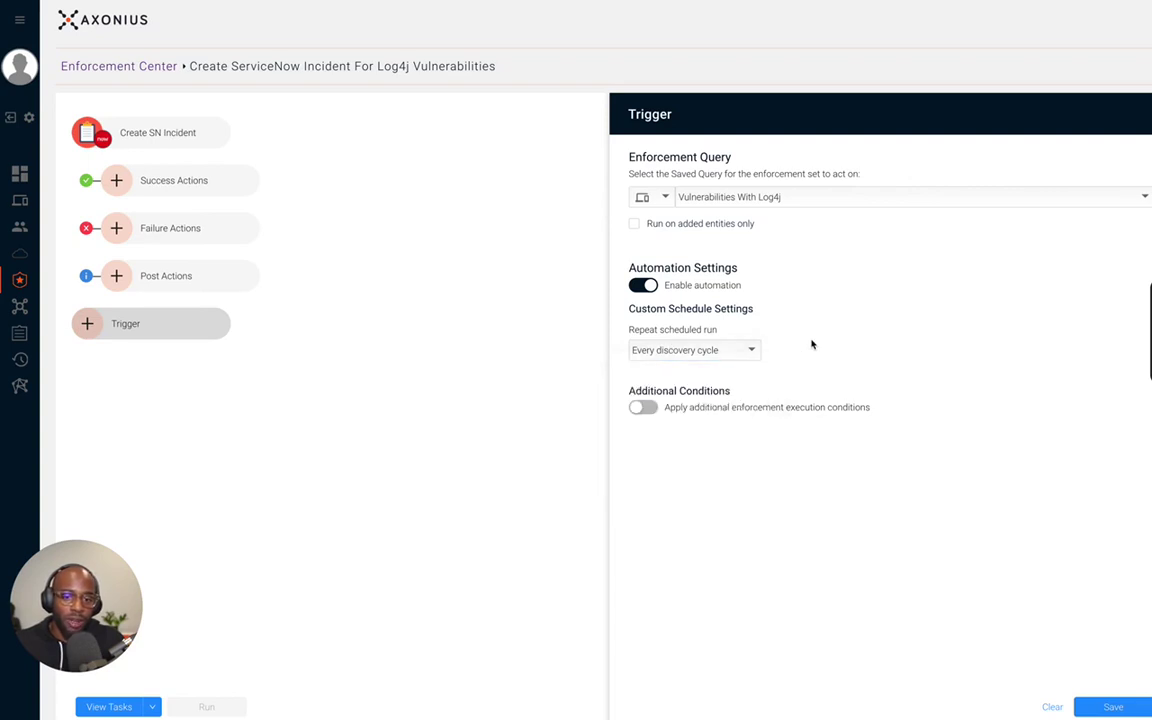
Save the trigger settings
left_click(1100, 708)
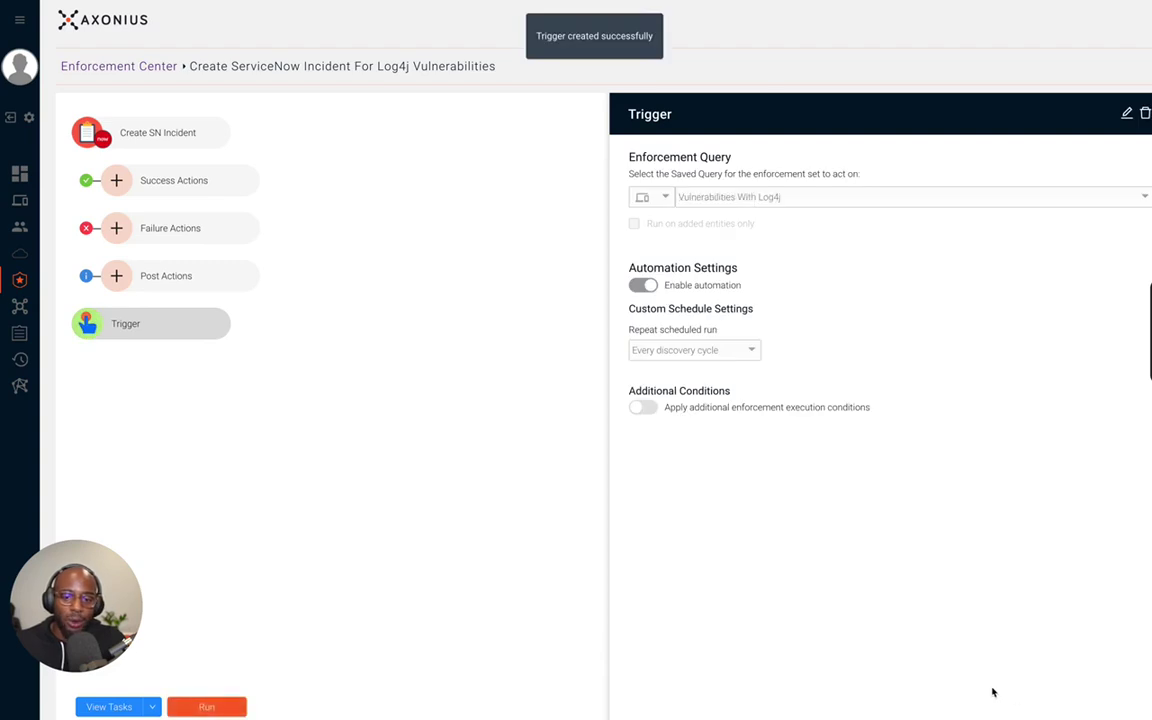